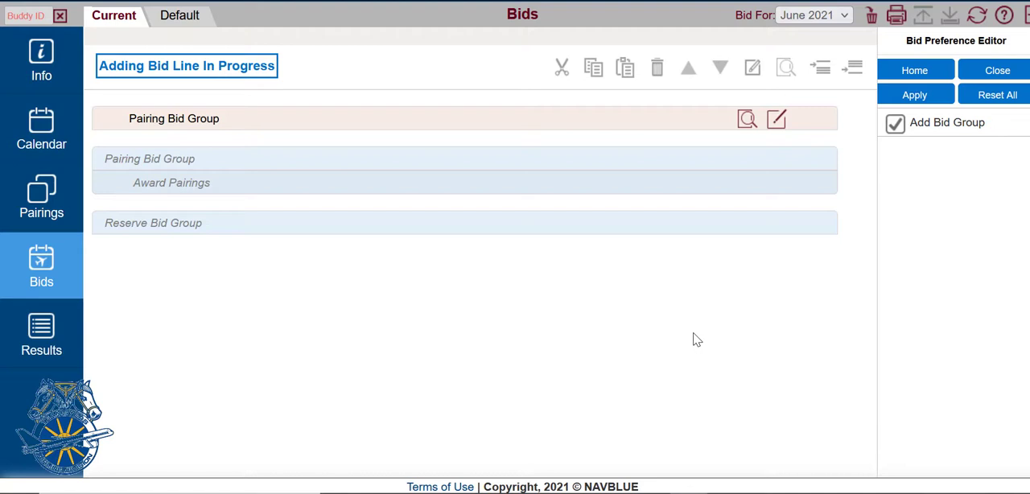
Step: View the Default bid's bid groups and return to the Current bid
left_click(697, 339)
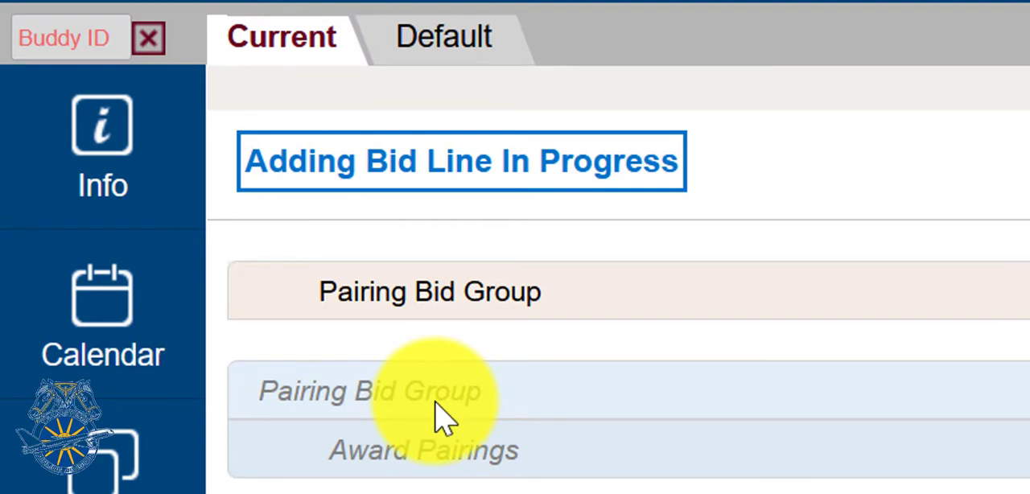
left_click(444, 38)
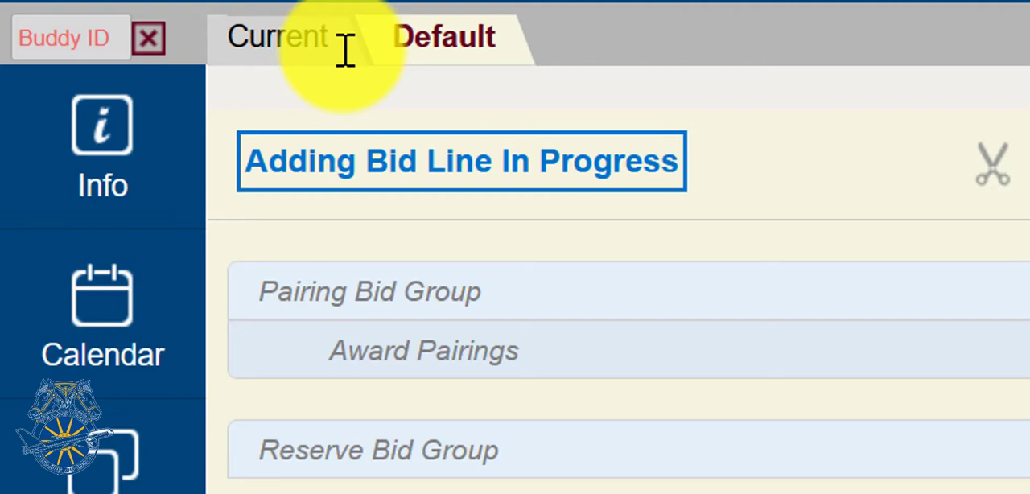
left_click(300, 39)
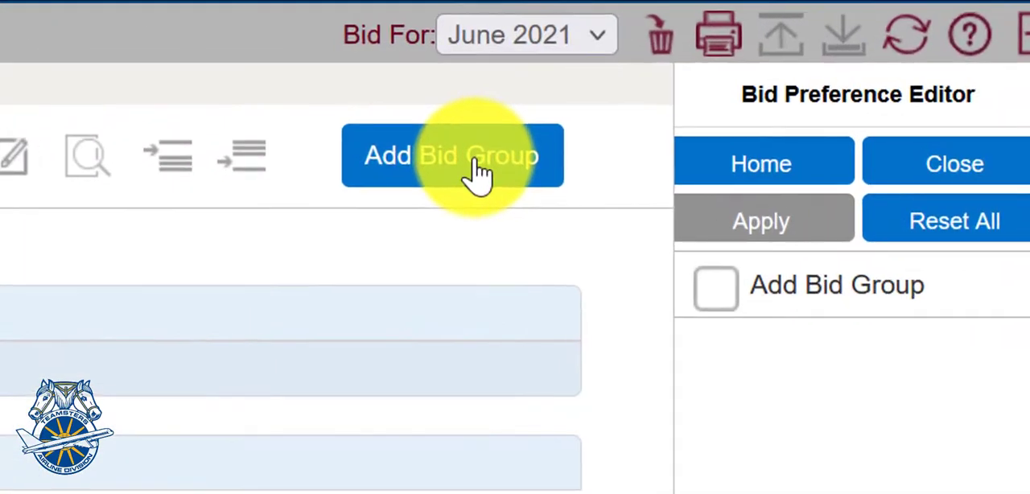
Step: Add a new Pairing Bid Group to the Current bid for June 2021
left_click(475, 161)
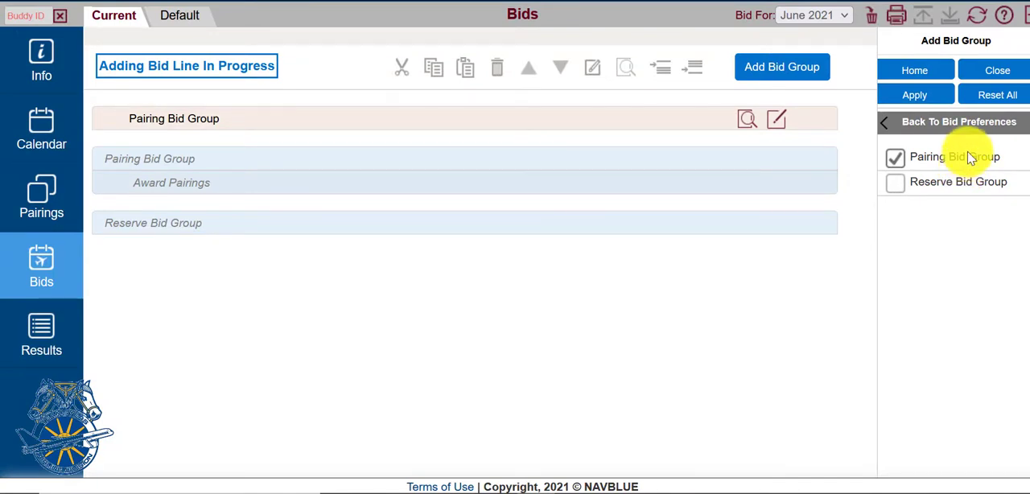
left_click(943, 97)
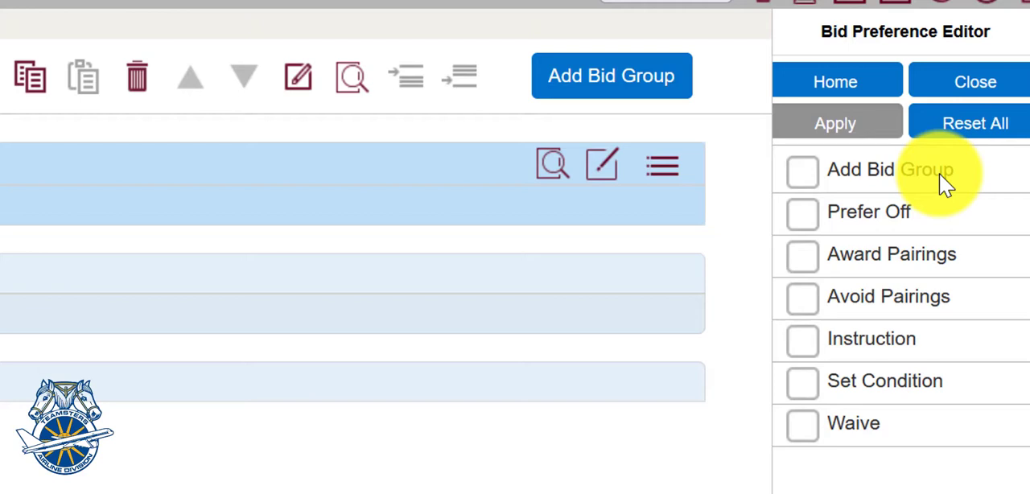
Step: Try a Prefer Off line for the dates range Jun 1 to Jun 4, 2021, between 00:00 and 23:59, and reset it
left_click(885, 219)
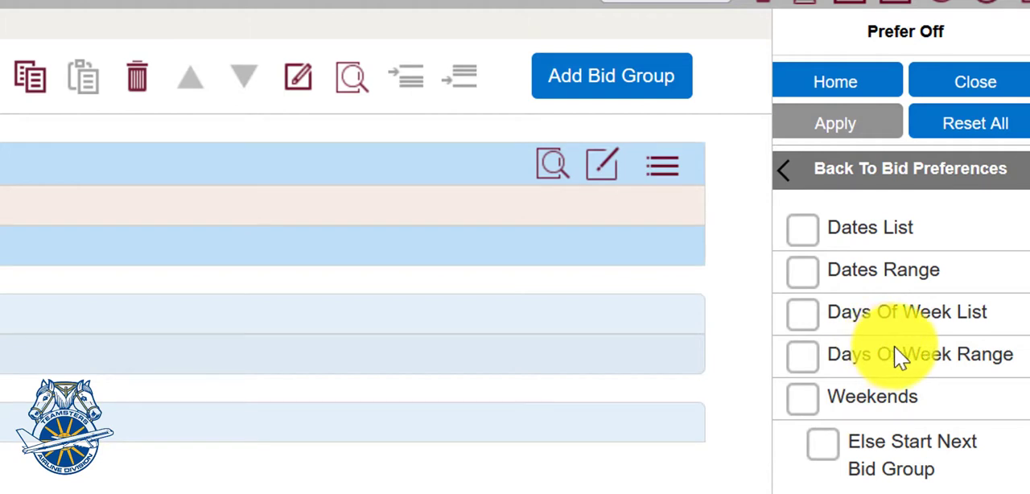
left_click(901, 273)
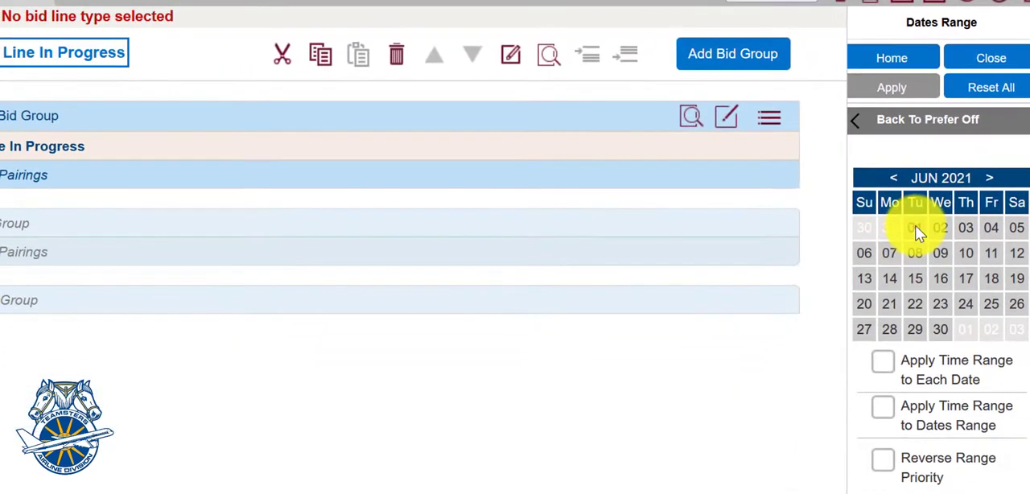
left_click(916, 228)
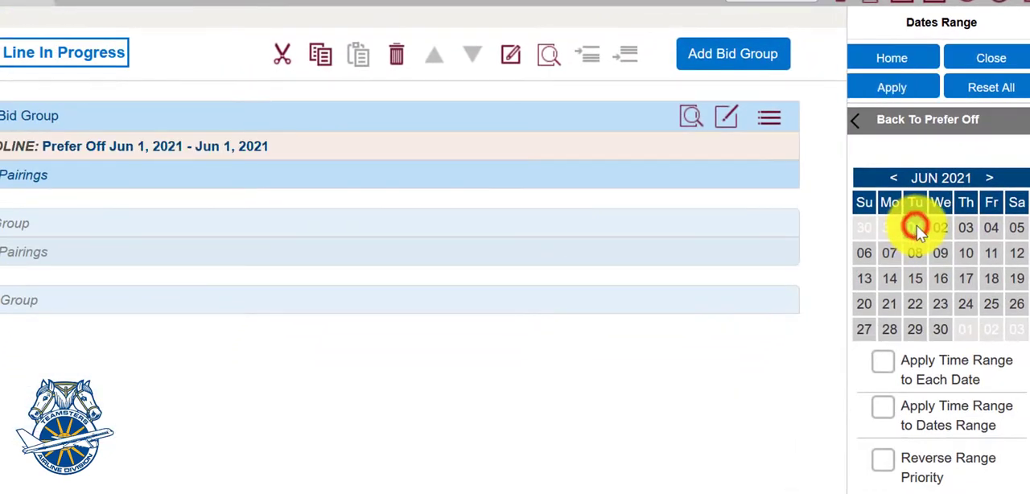
left_click(995, 228)
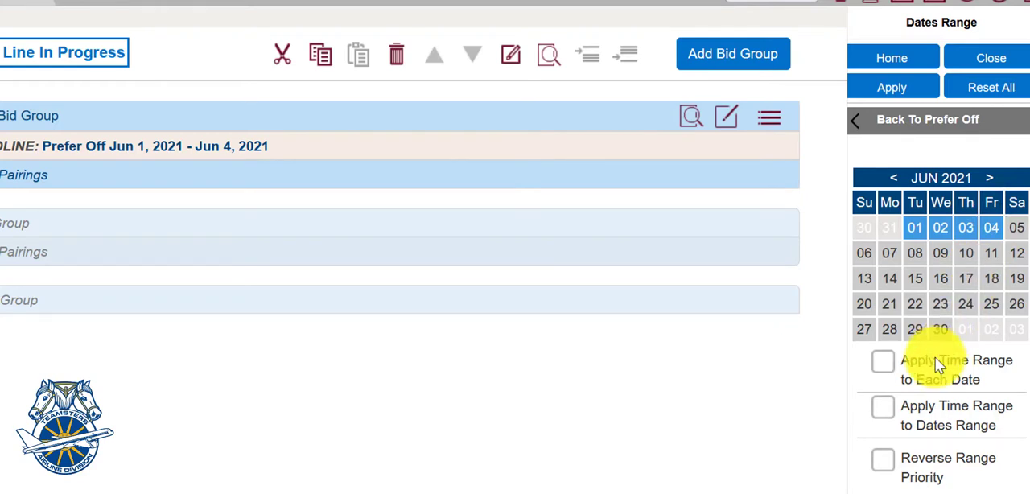
left_click(984, 407)
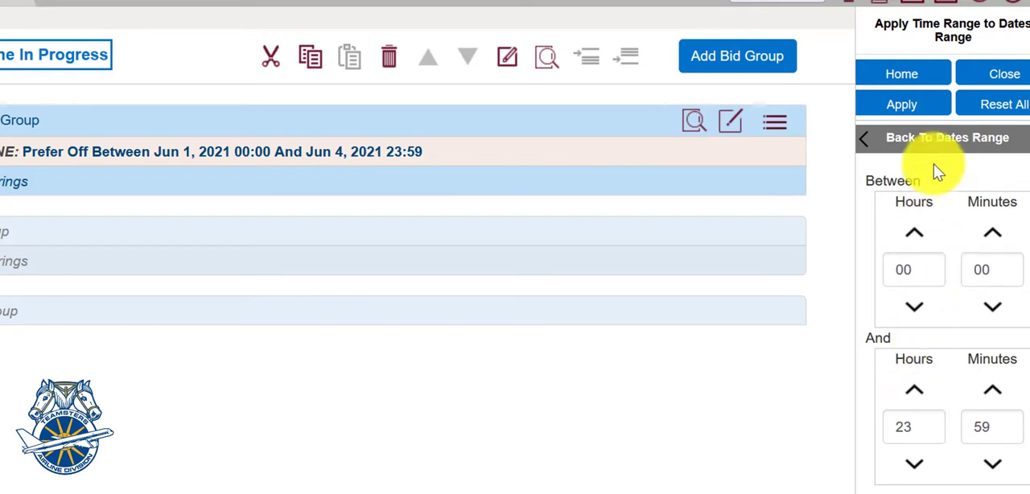
left_click(935, 138)
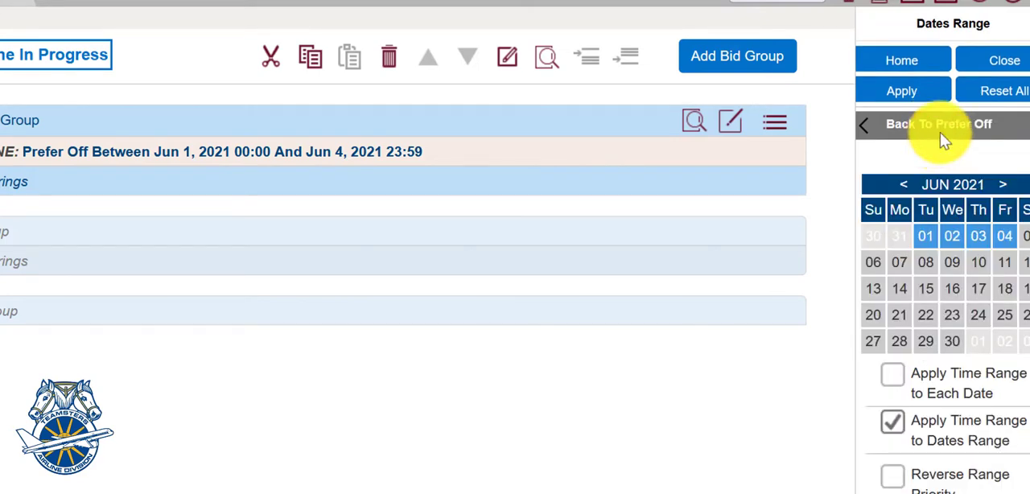
left_click(983, 96)
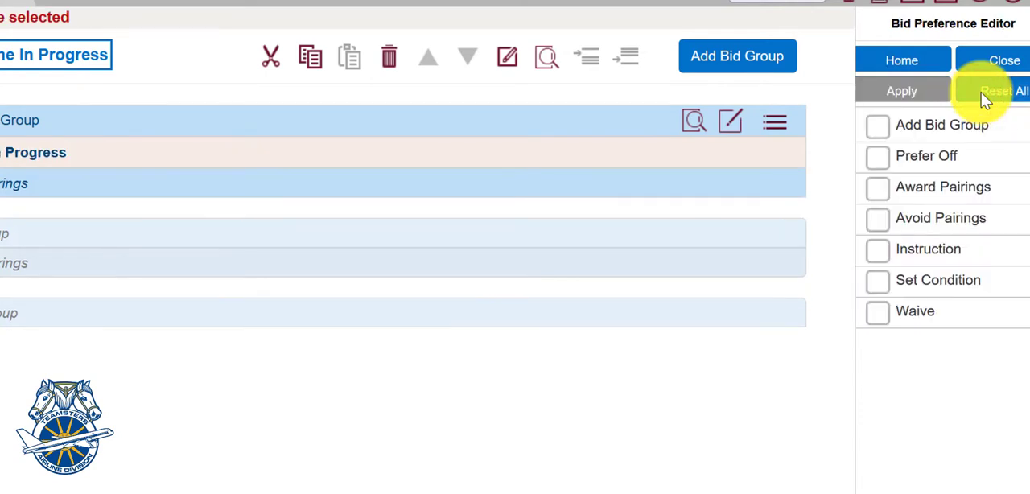
Step: Try a Prefer Off line for the individual dates Jun 10, Jun 16 and Jun 7, 2021, and reset it
left_click(939, 165)
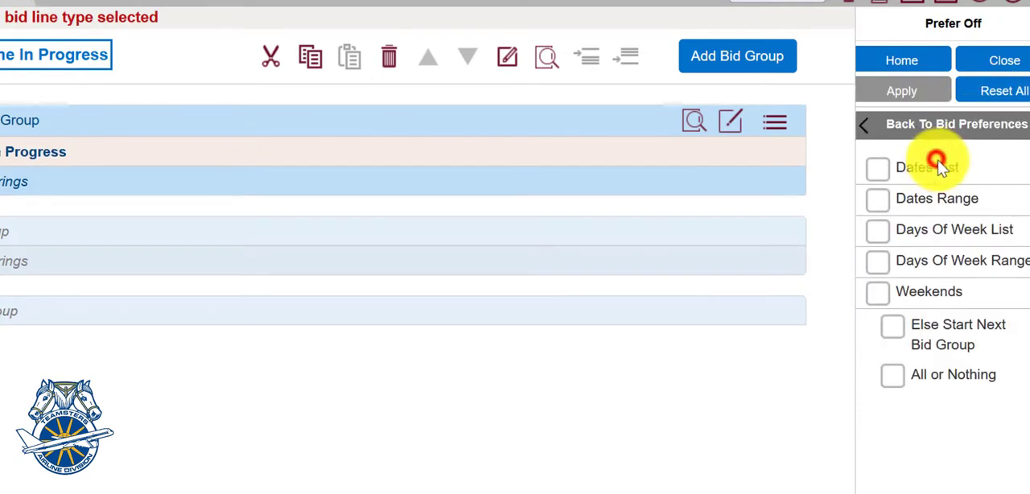
left_click(940, 165)
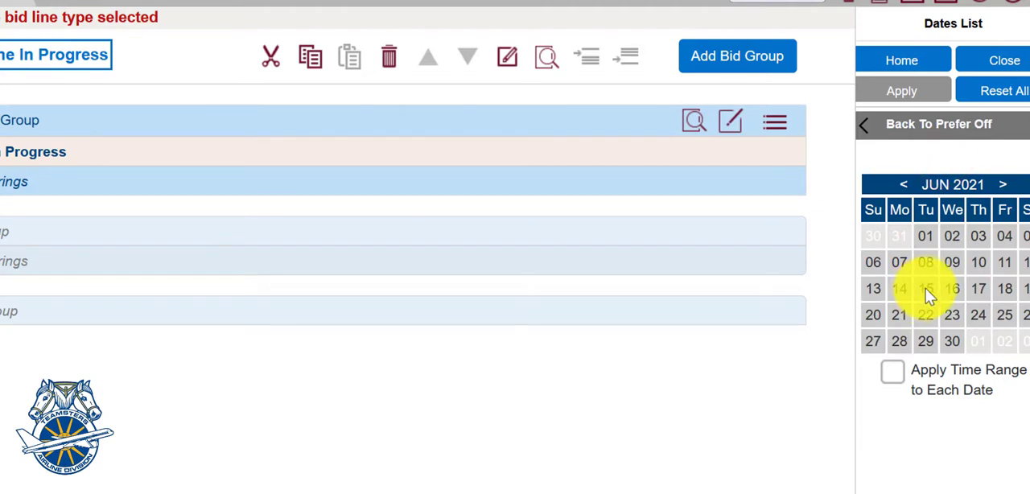
left_click(974, 264)
left_click(955, 284)
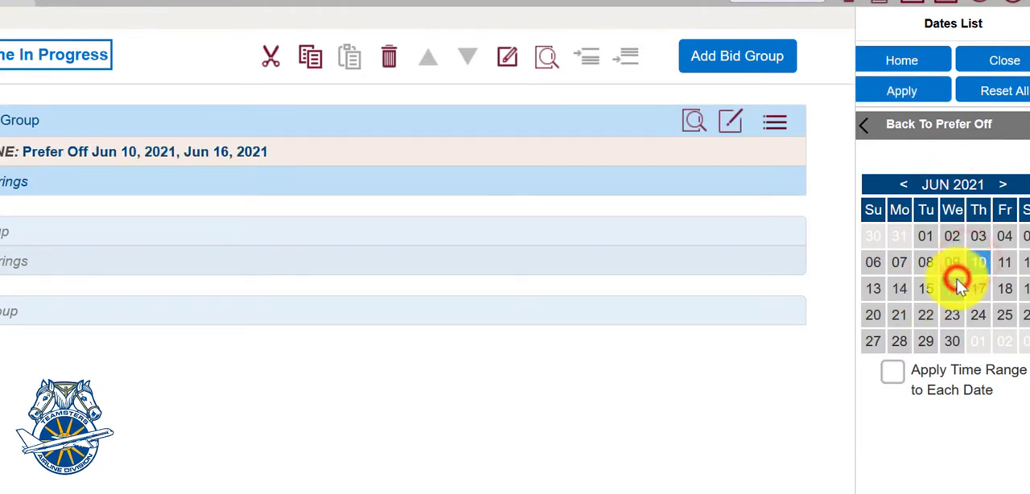
left_click(899, 264)
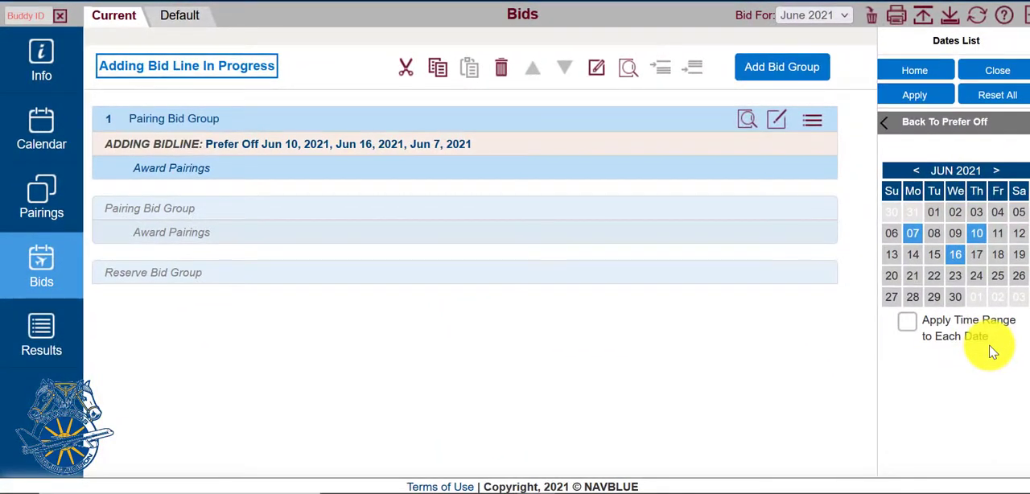
left_click(990, 98)
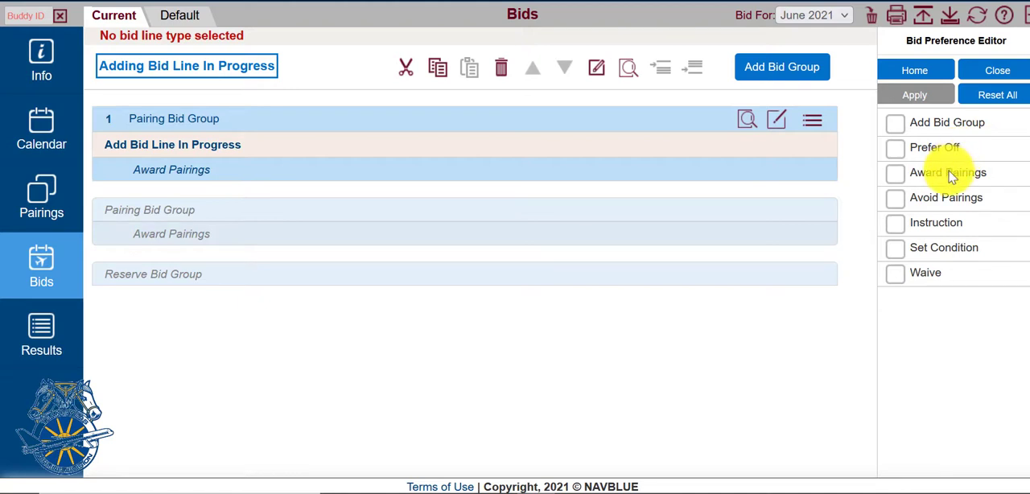
Step: Examine the pairing properties offered for the Award Pairings and Avoid Pairings preferences
left_click(949, 172)
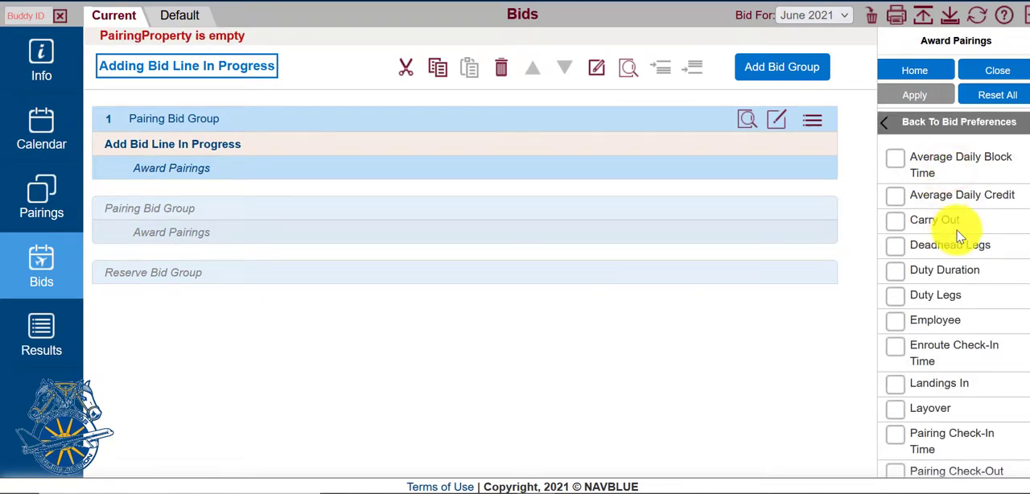
scroll(959, 235, "down", 1)
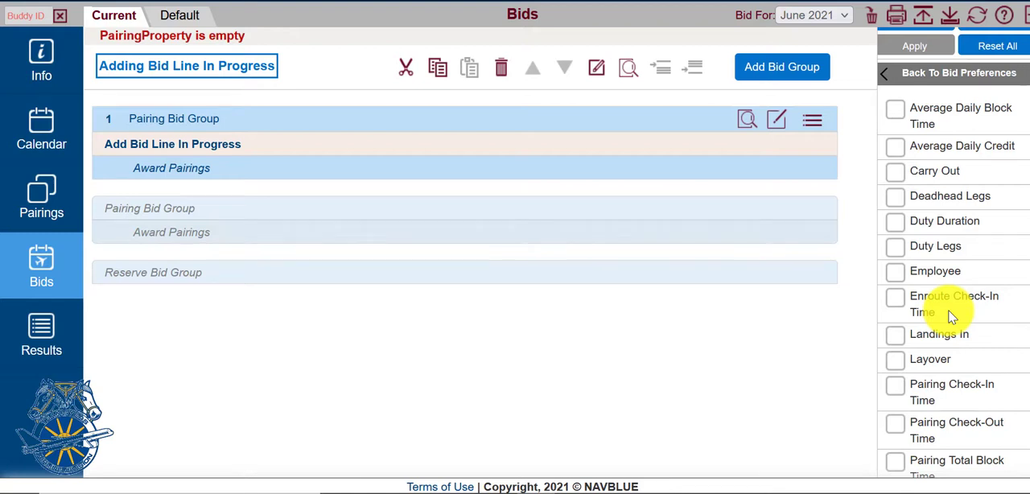
scroll(952, 316, "down", 5)
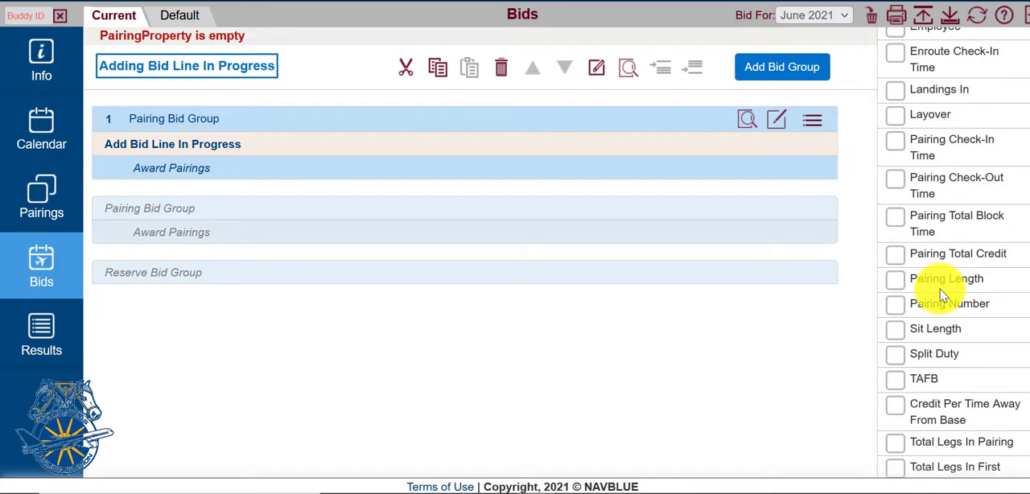
scroll(946, 290, "up", 5)
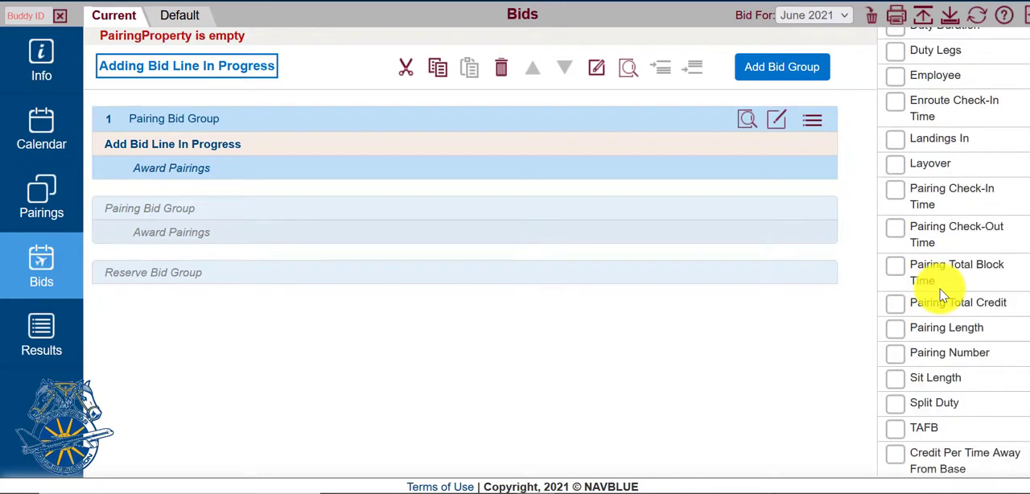
left_click(915, 125)
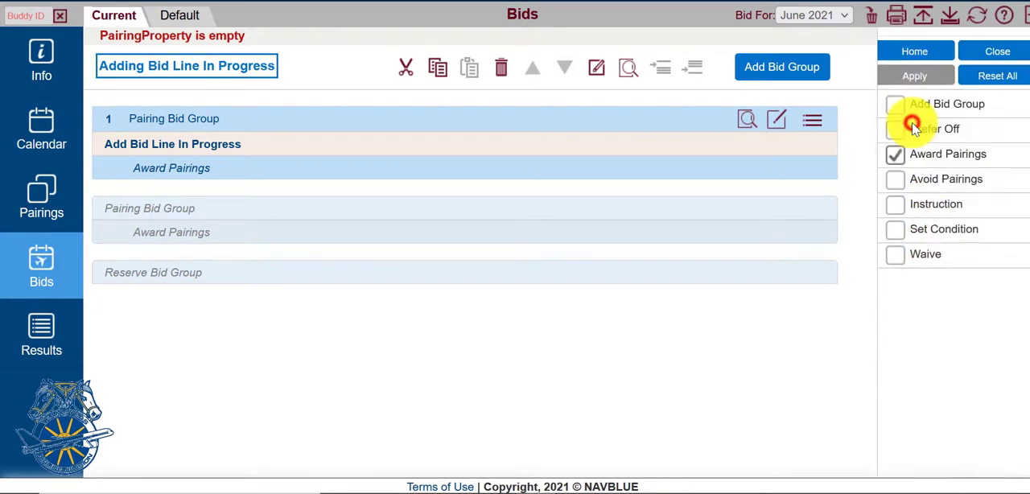
left_click(926, 180)
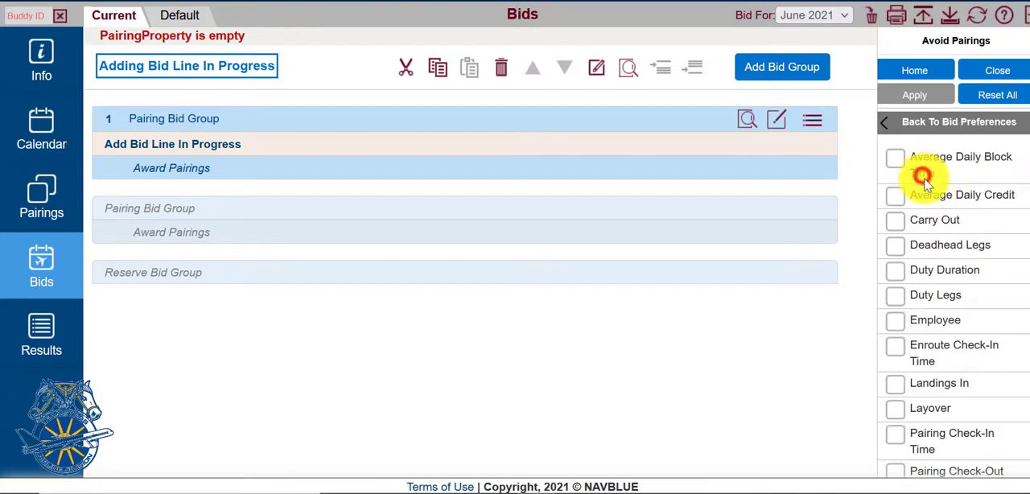
scroll(950, 220, "down", 1)
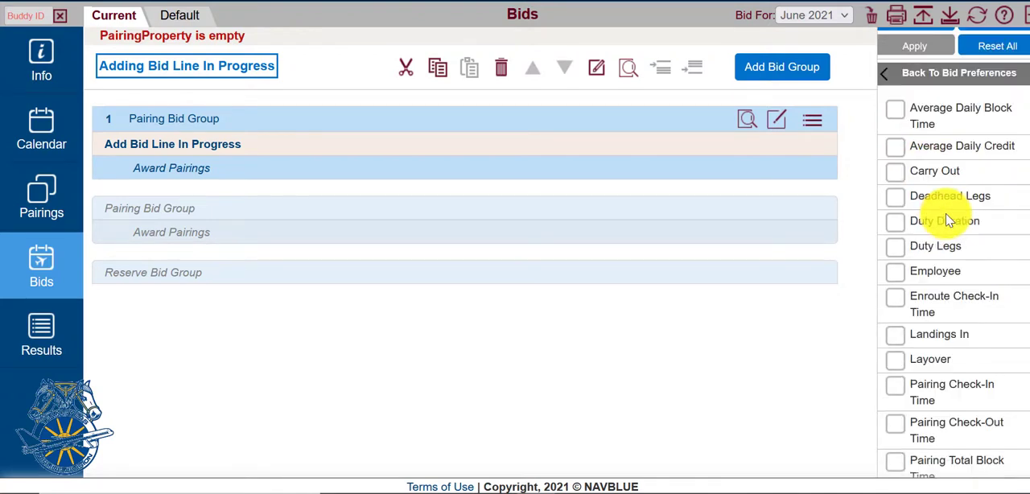
scroll(949, 221, "up", 1)
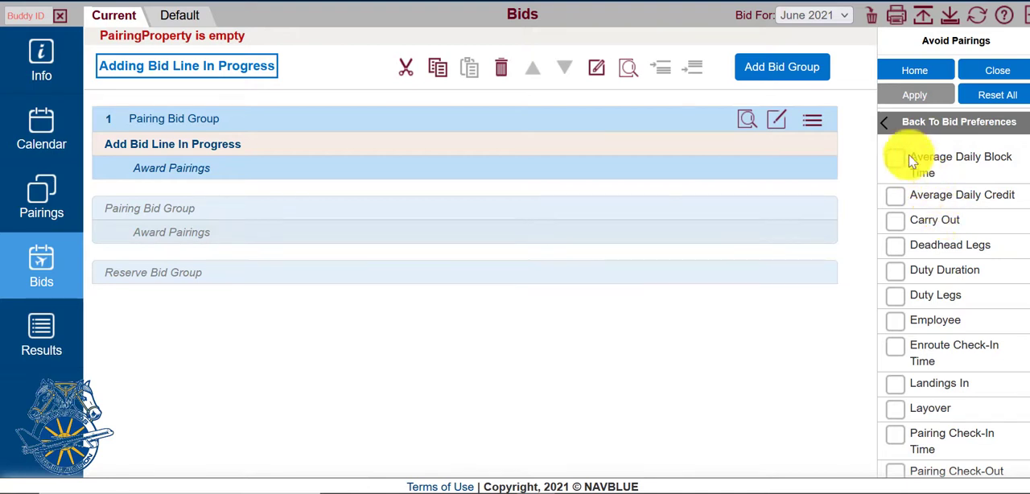
left_click(889, 122)
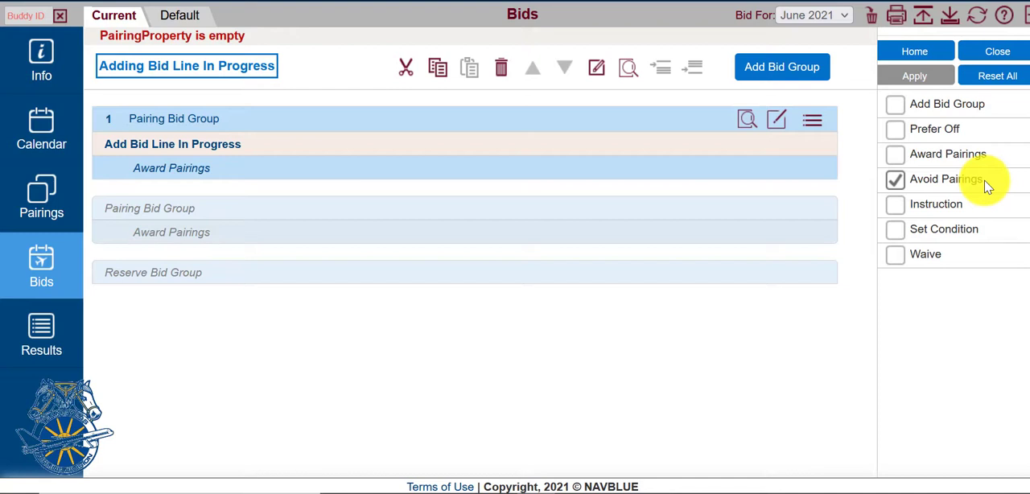
Step: Examine the options offered under the Instruction, Set Condition and Waive preferences
left_click(946, 206)
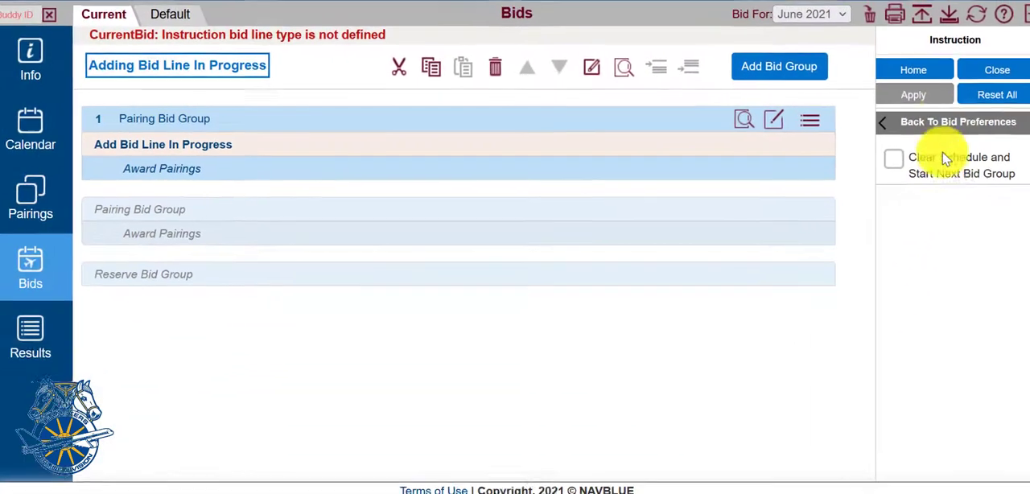
left_click(853, 170)
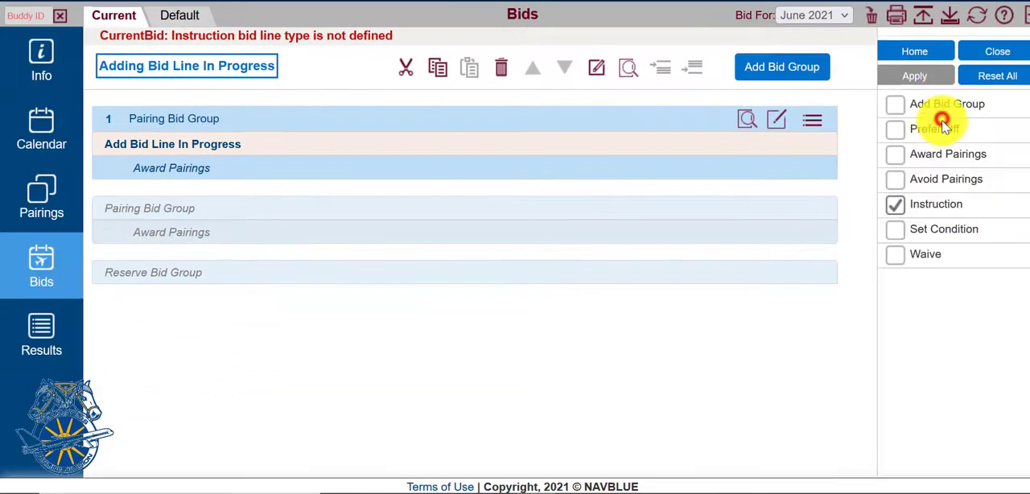
left_click(925, 232)
left_click(948, 231)
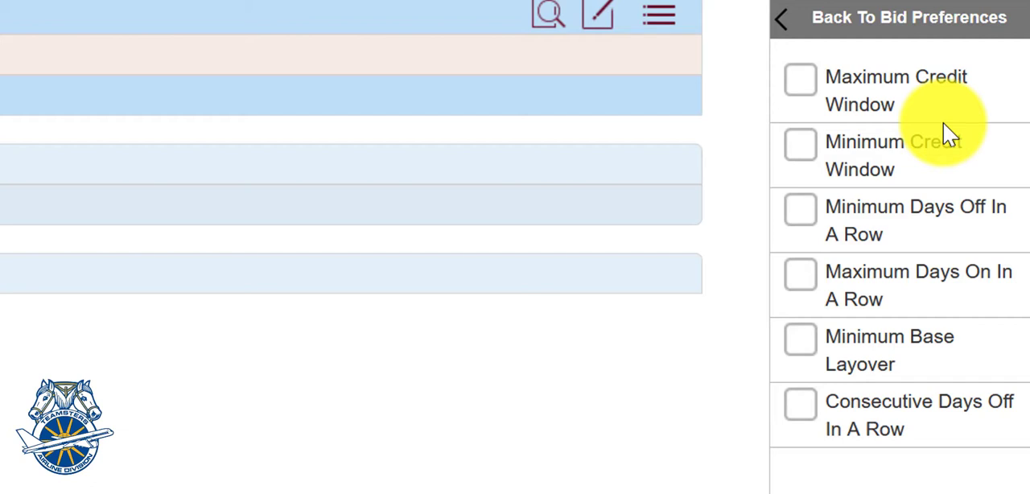
left_click(867, 18)
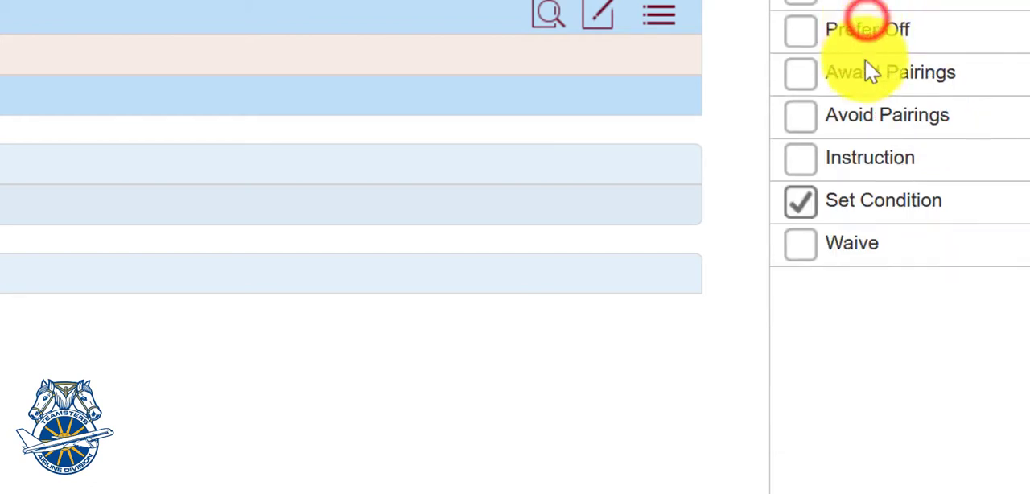
left_click(858, 248)
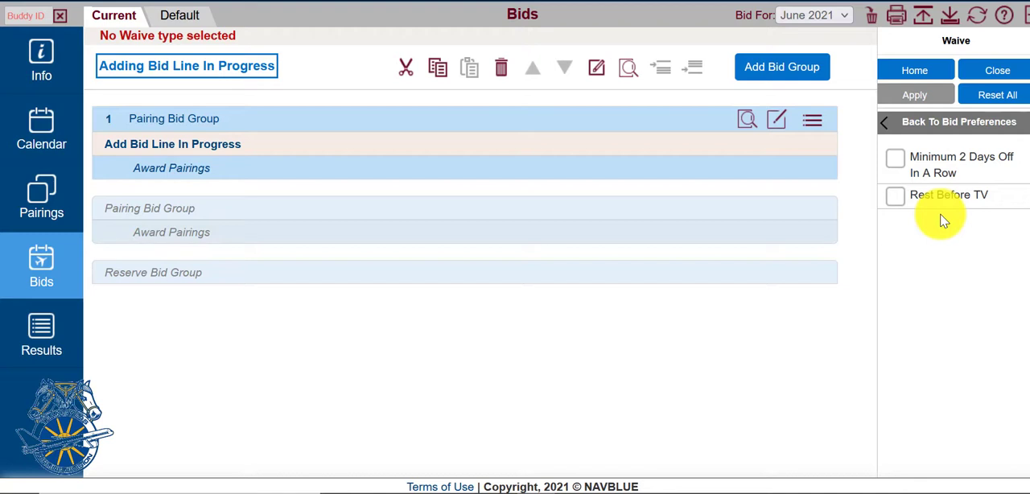
left_click(901, 122)
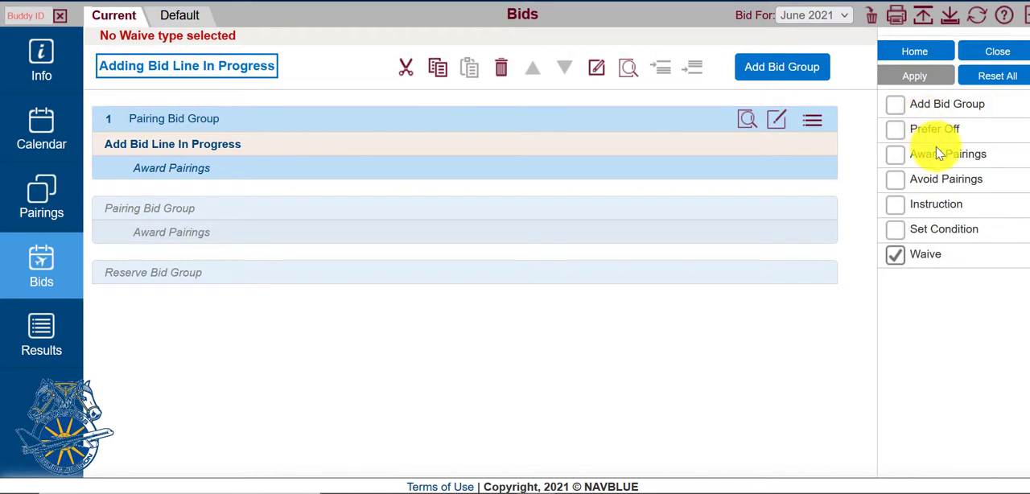
Step: Define the bid line as Set Condition Minimum Credit Window with the Else Start Next Bid Group option
left_click(920, 228)
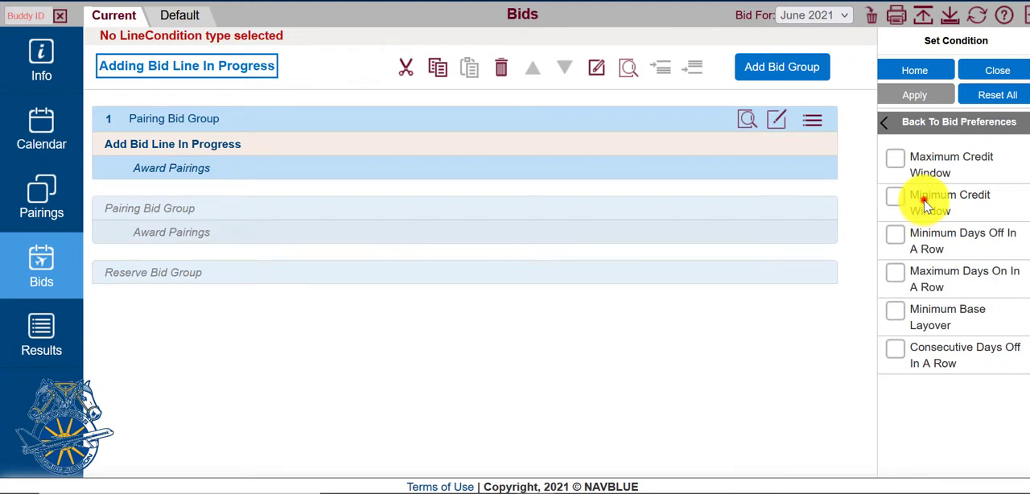
left_click(925, 203)
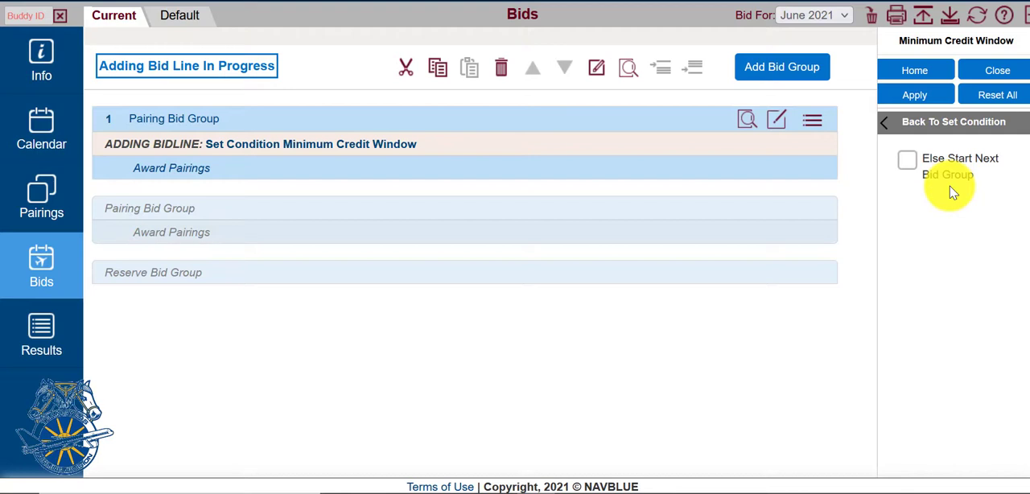
left_click(908, 159)
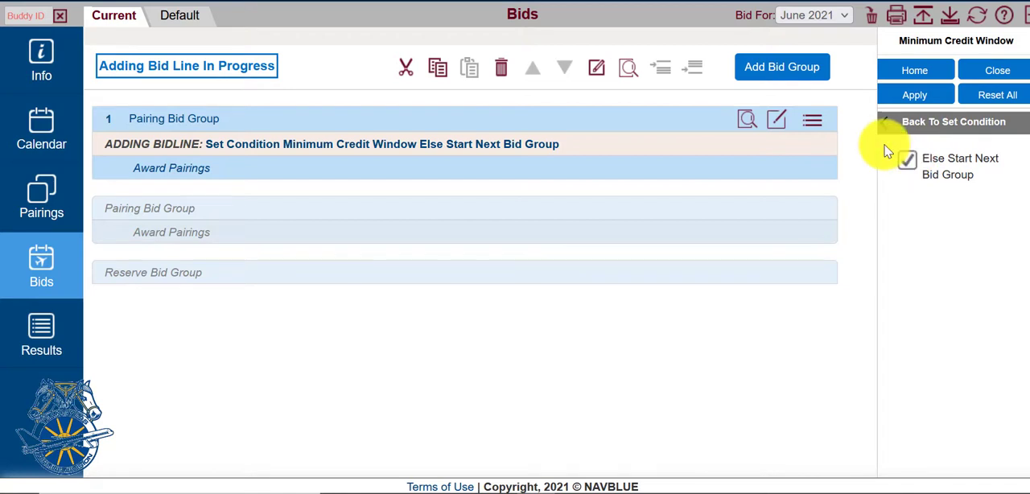
Step: Add the Set Condition Minimum Credit Window Else Start Next Bid Group line to the pairing bid group
left_click(894, 127)
left_click(894, 128)
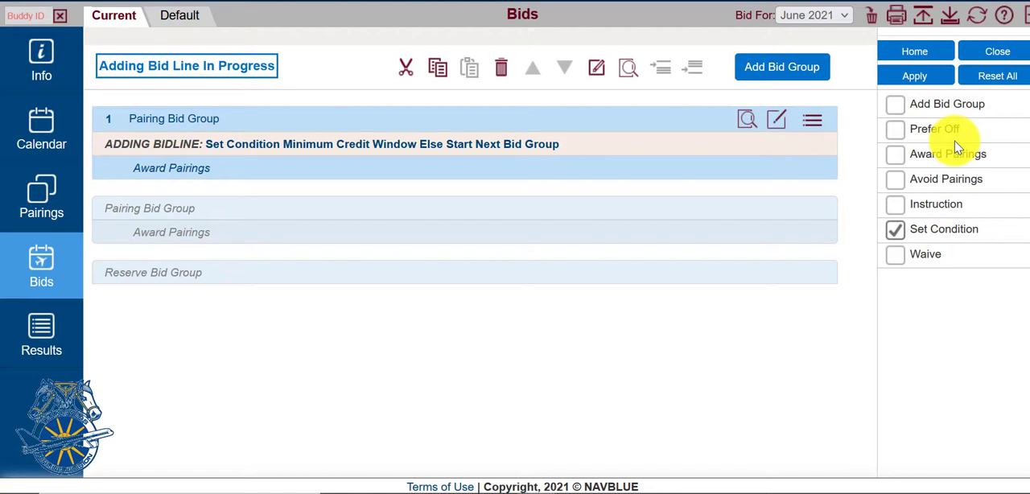
left_click(897, 77)
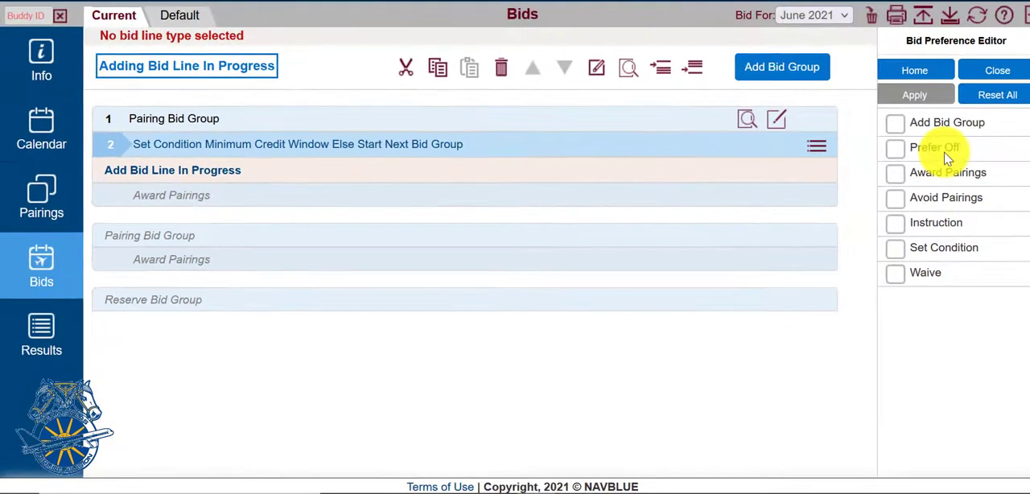
Step: Add a Prefer Off Weekends line without a minimum to the pairing bid group
left_click(946, 158)
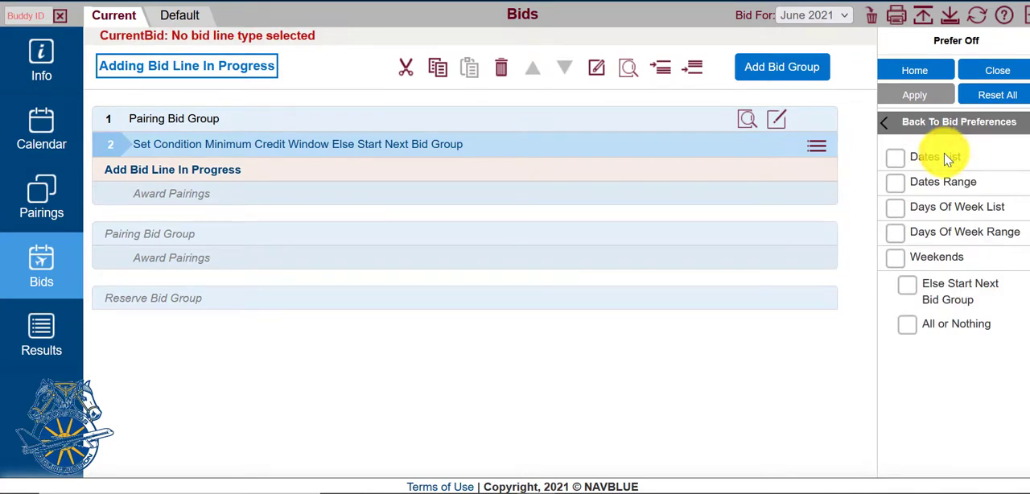
left_click(937, 257)
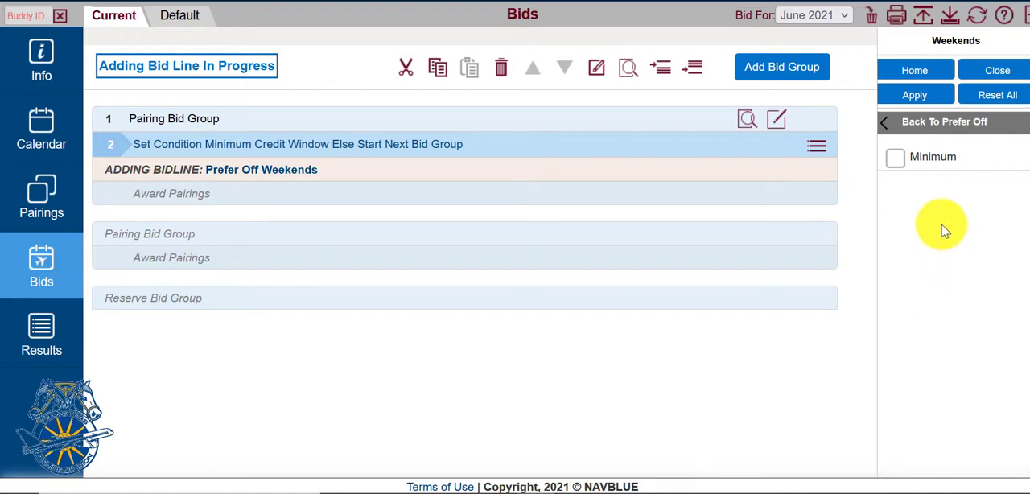
left_click(936, 161)
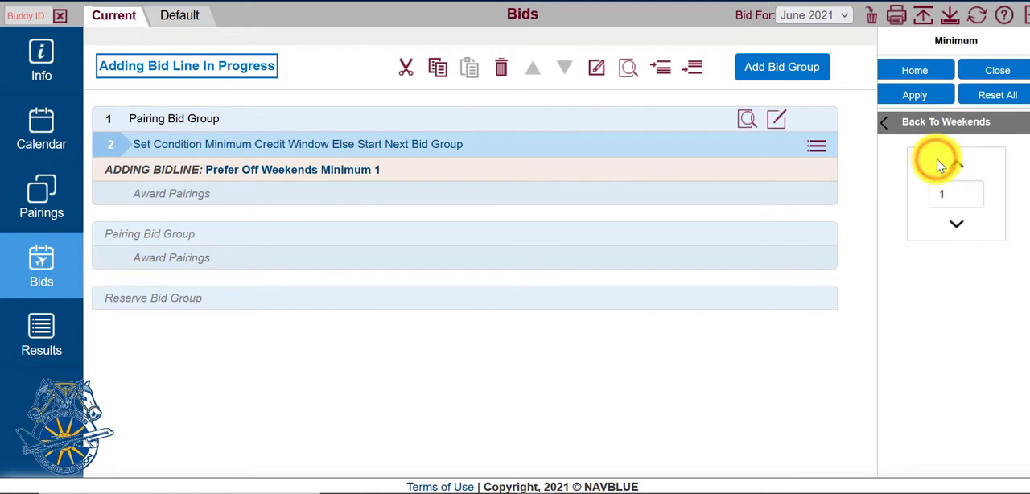
left_click(950, 225)
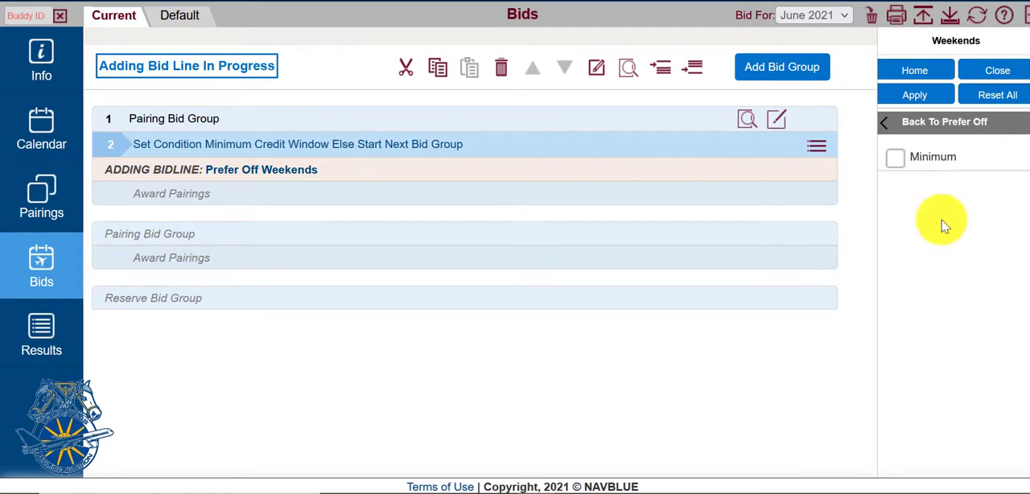
left_click(915, 95)
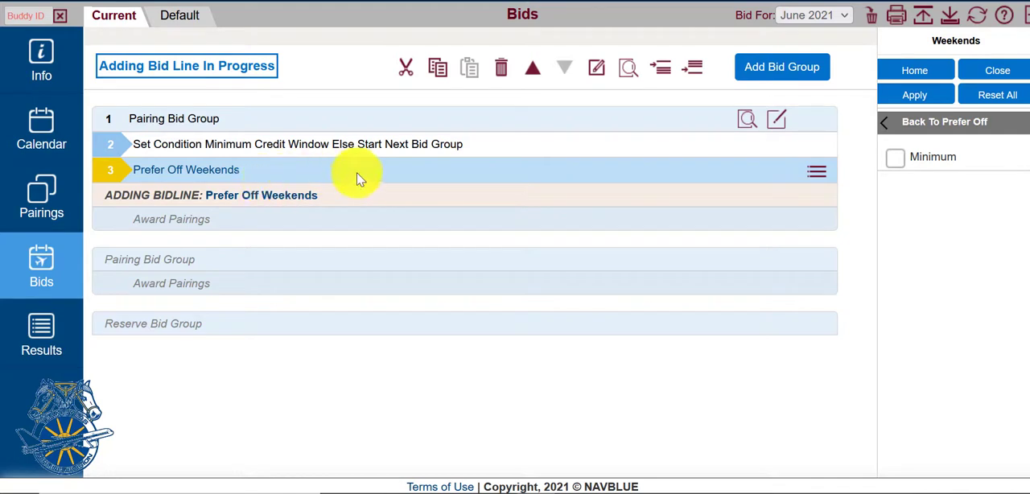
Step: Start an Avoid Pairings bid line based on the Layover property's Stations option
left_click(934, 125)
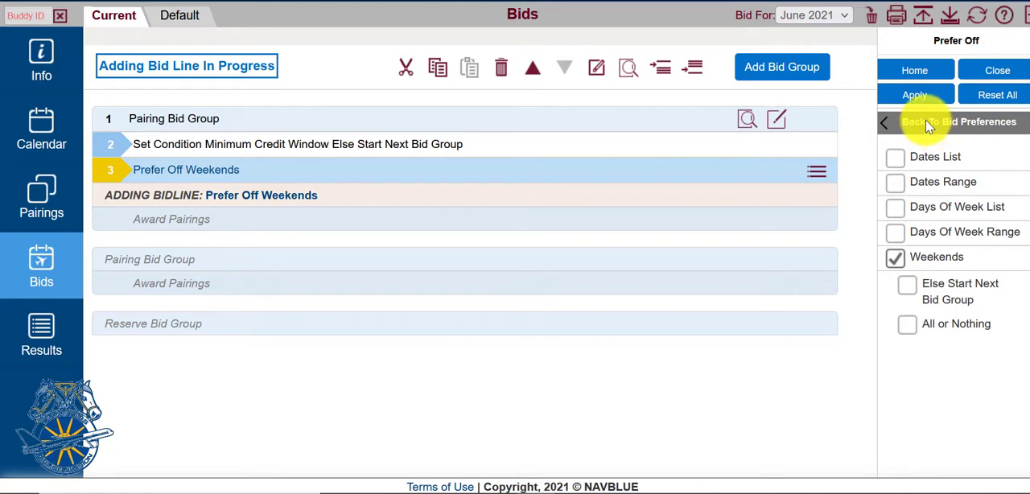
left_click(930, 125)
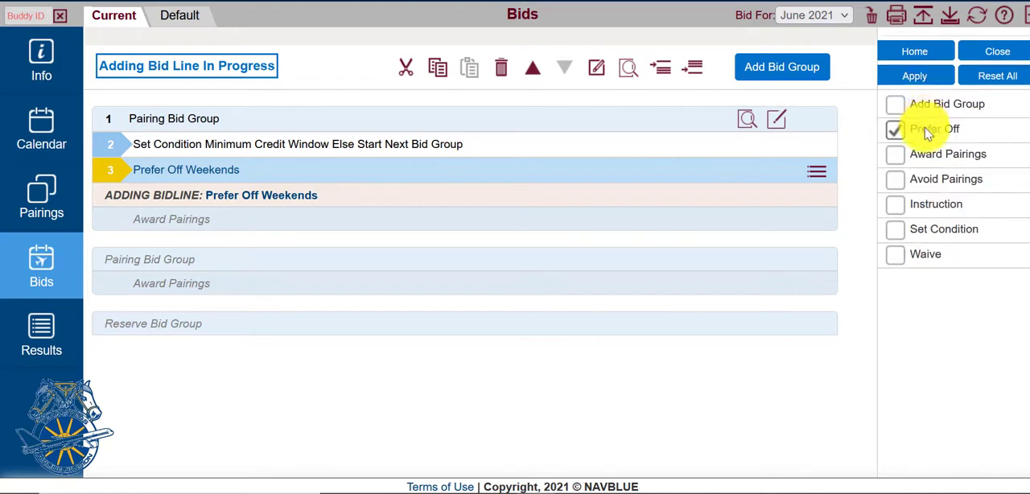
left_click(939, 182)
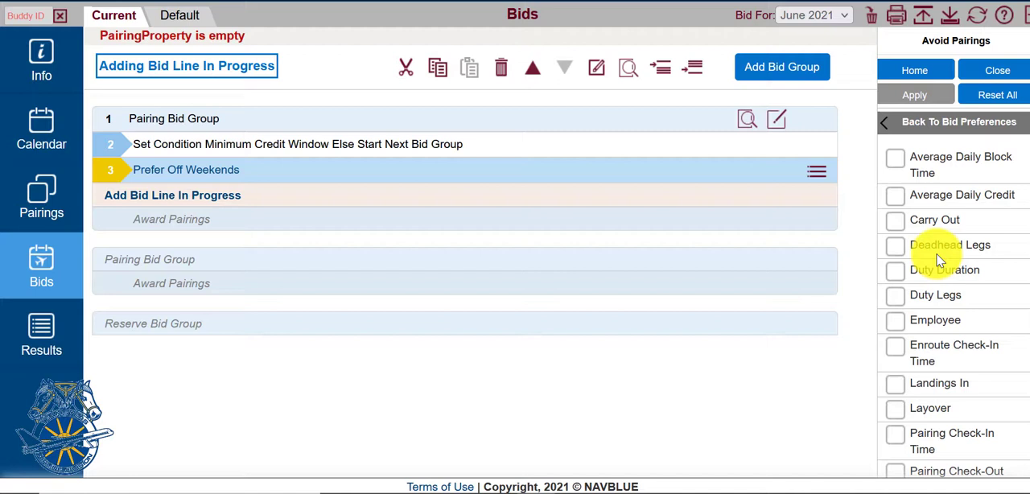
right_click(1006, 186)
left_click(841, 224)
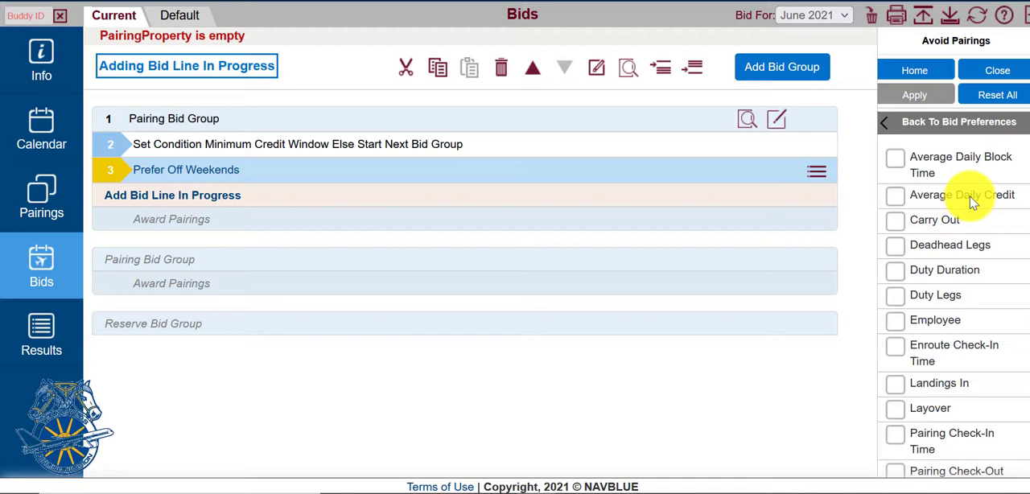
scroll(971, 201, "down", 1)
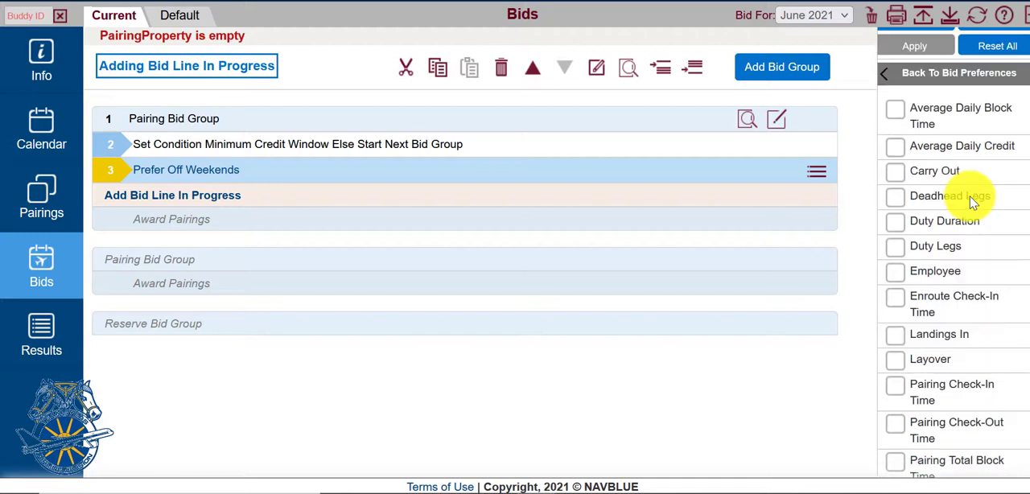
left_click(932, 363)
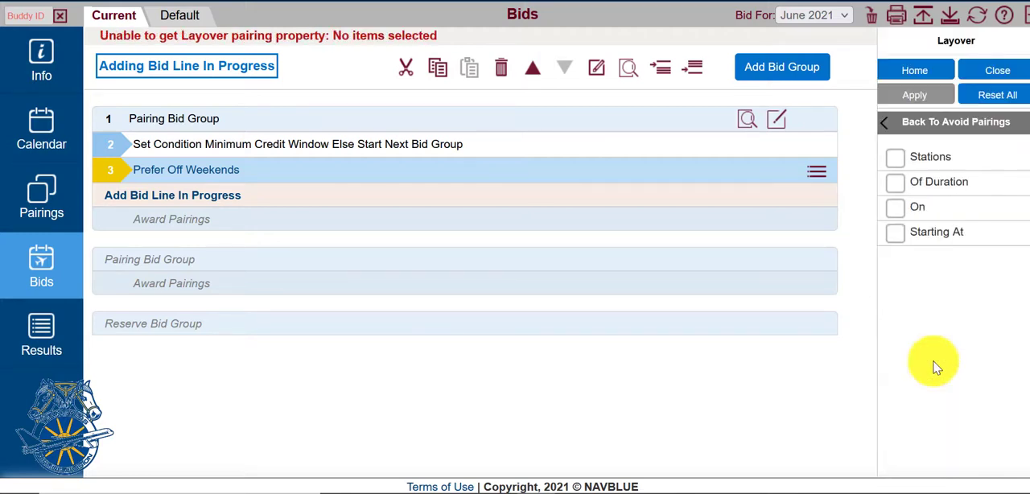
left_click(933, 161)
Step: Choose CLE and CVG as the layover stations to avoid and add the line to the bid group
left_click(954, 167)
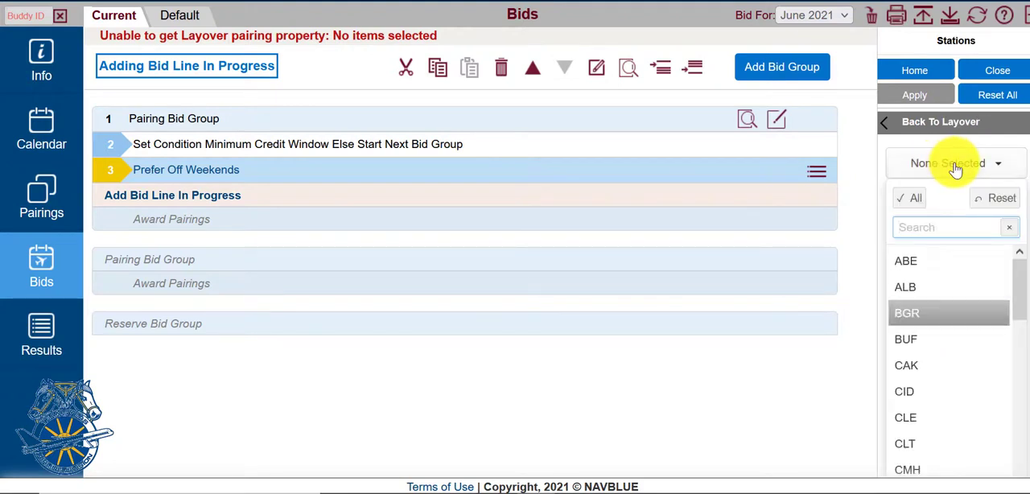
scroll(955, 167, "down", 1)
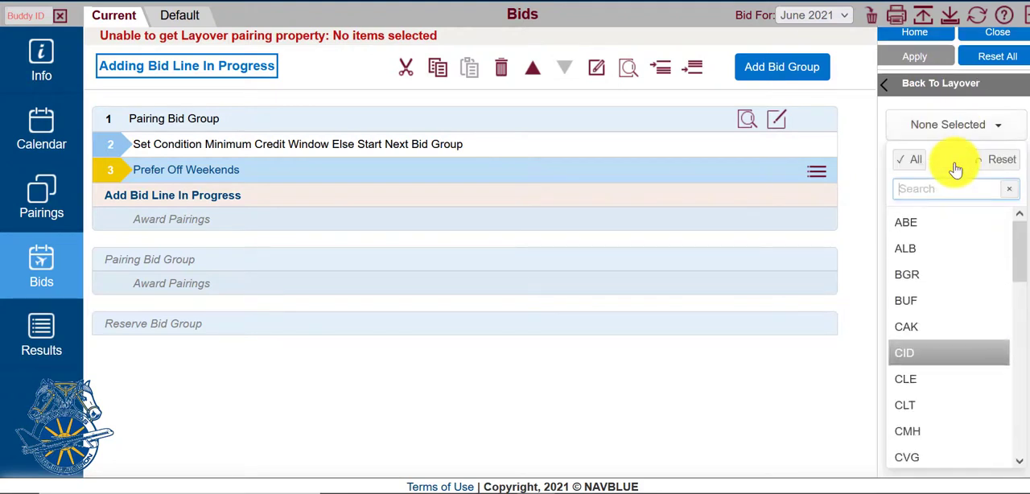
left_click(926, 379)
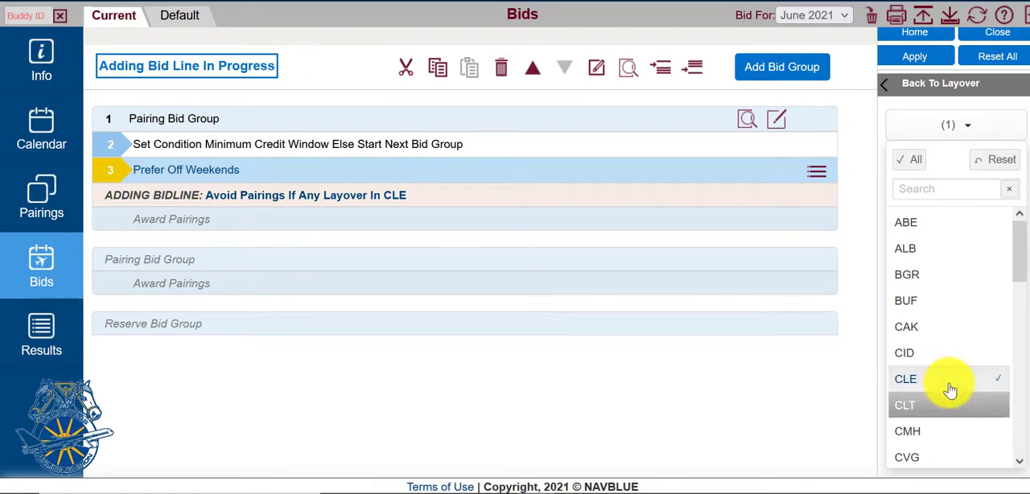
left_click(898, 457)
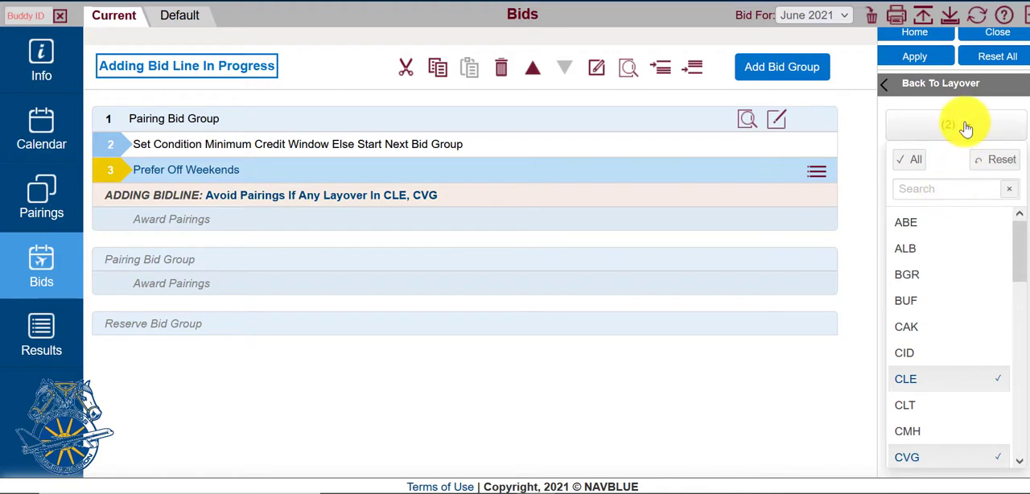
left_click(915, 60)
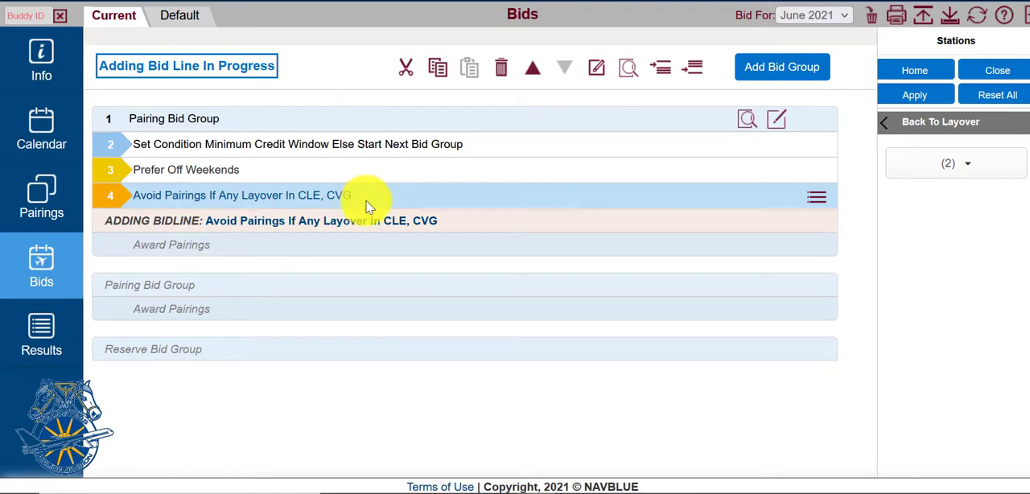
Step: Start an Award Pairings bid line based on the Pairing Total Credit property
left_click(938, 125)
left_click(926, 123)
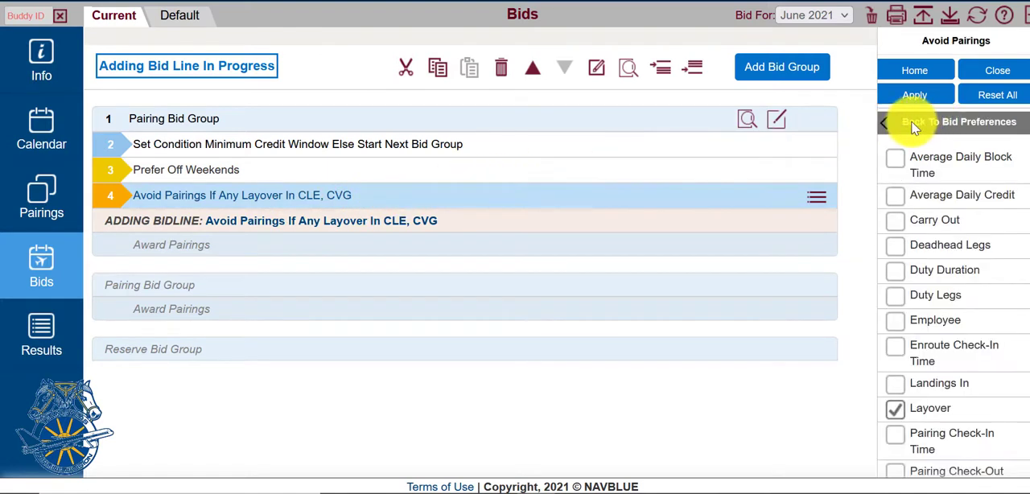
left_click(916, 128)
left_click(941, 155)
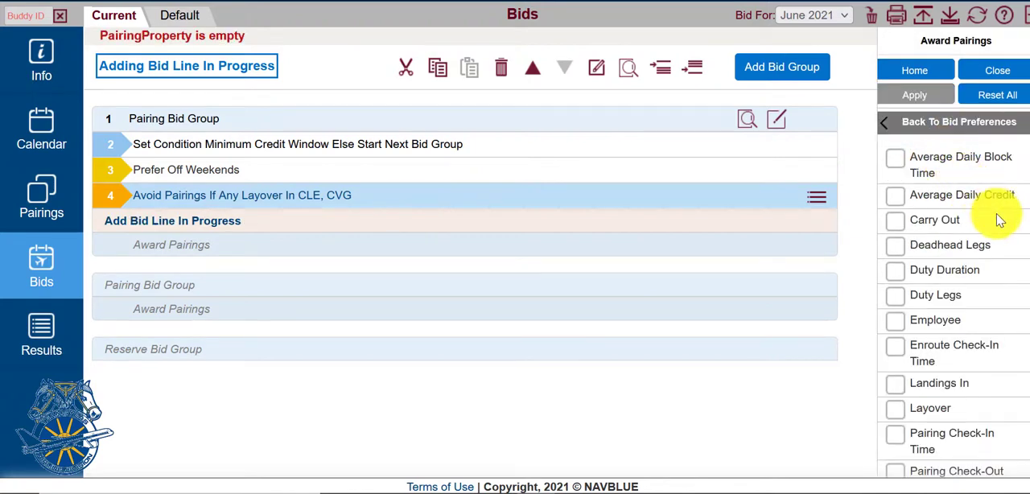
scroll(999, 221, "down", 1)
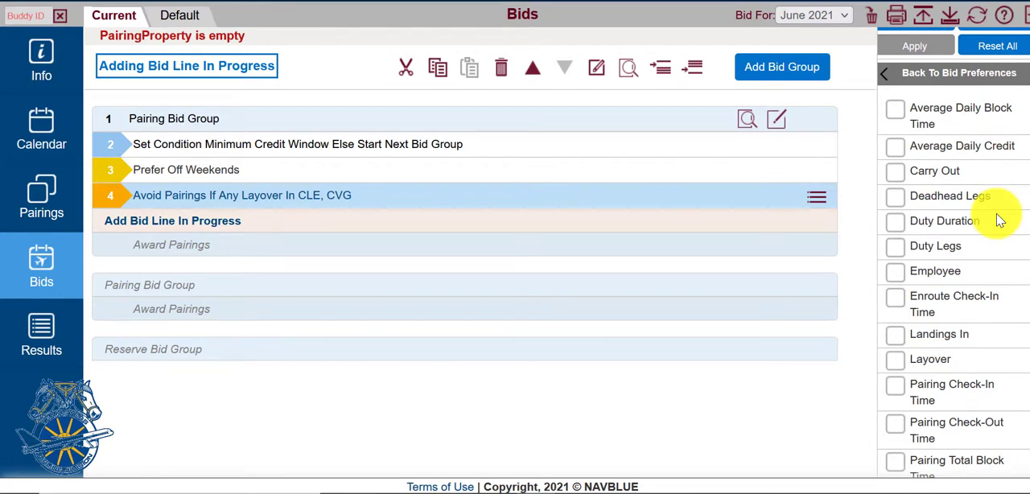
scroll(998, 220, "down", 3)
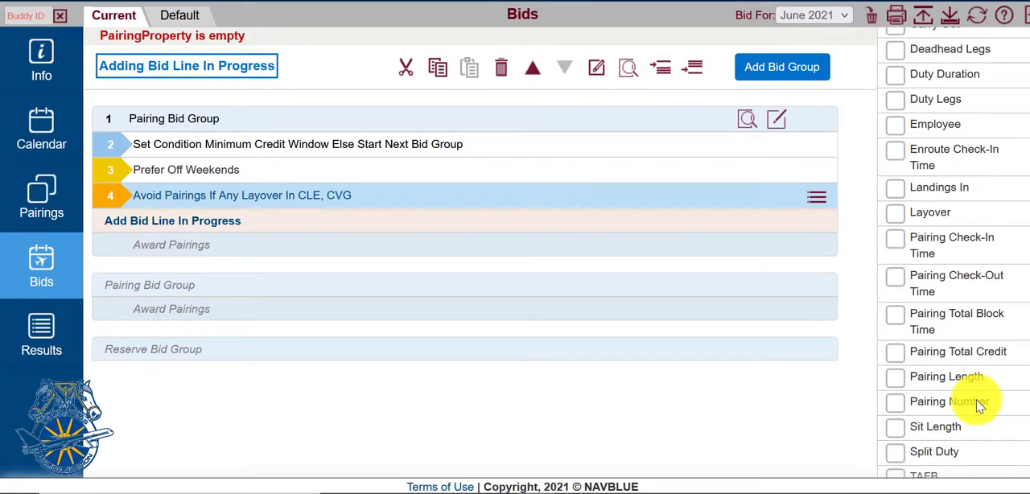
left_click(956, 354)
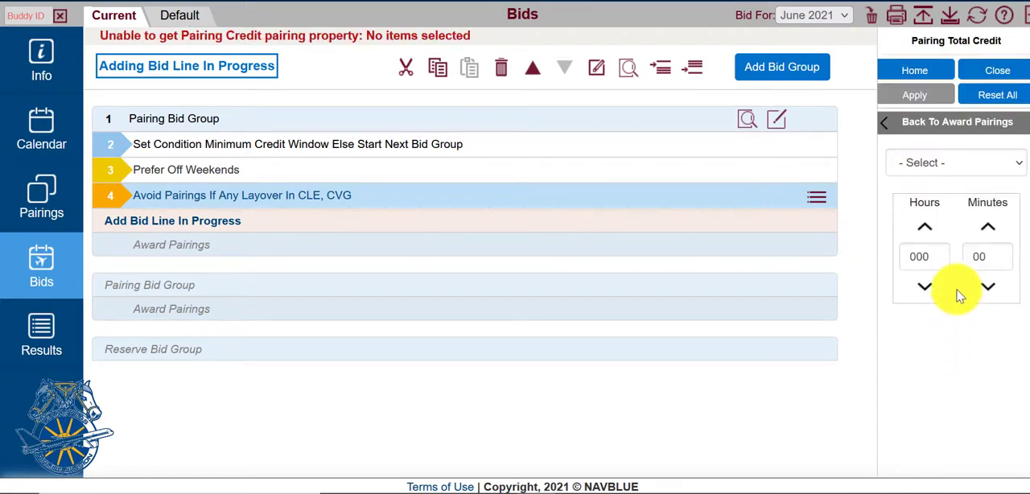
Step: Set the pairing total credit condition to Greater Than 22 hours and add the line to the bid group
left_click(964, 167)
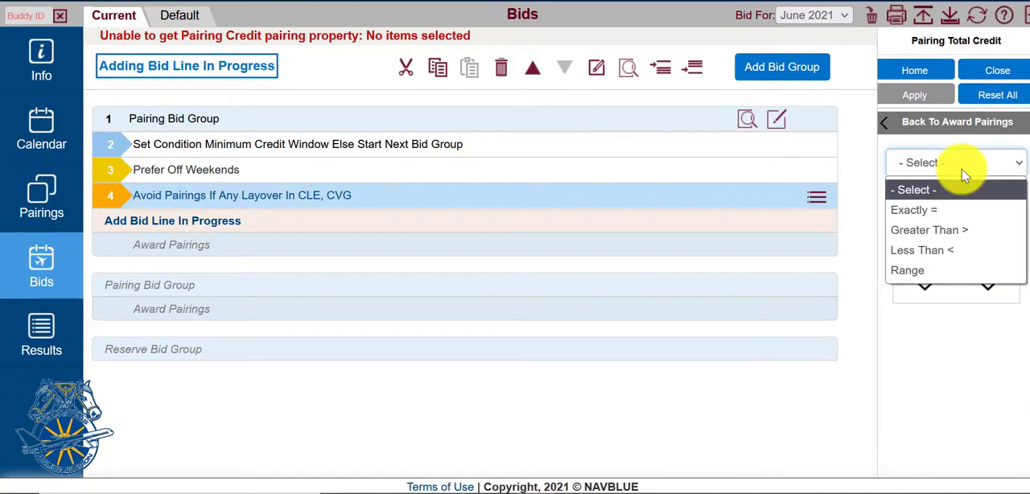
left_click(961, 229)
left_click(936, 256)
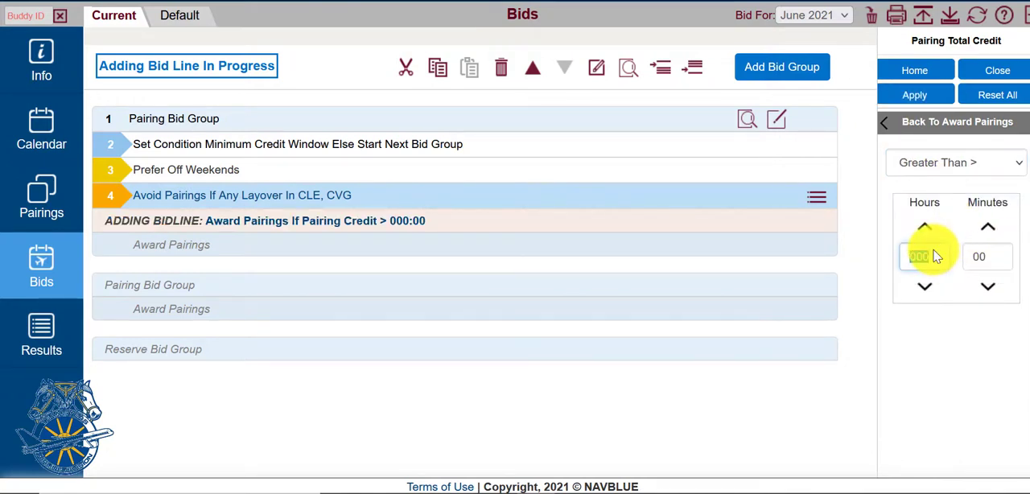
type("22")
left_click(920, 330)
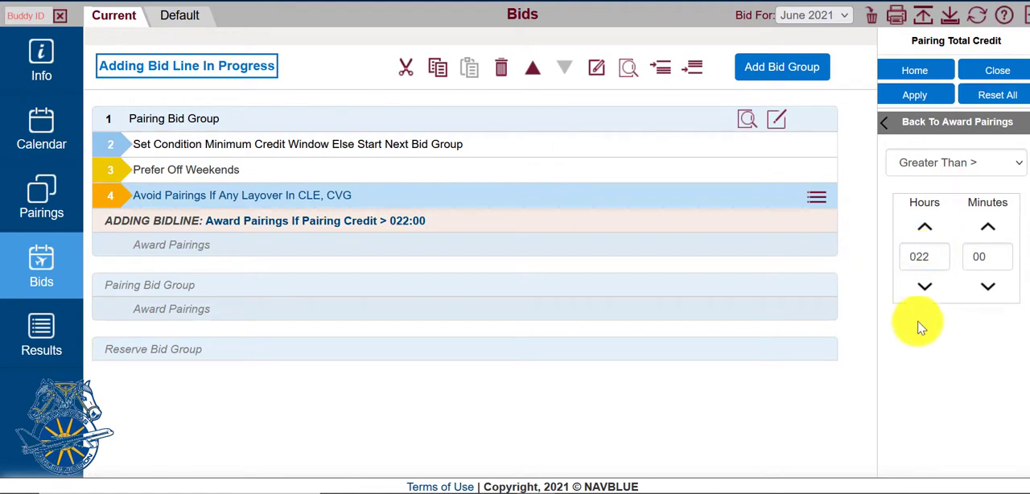
left_click(915, 95)
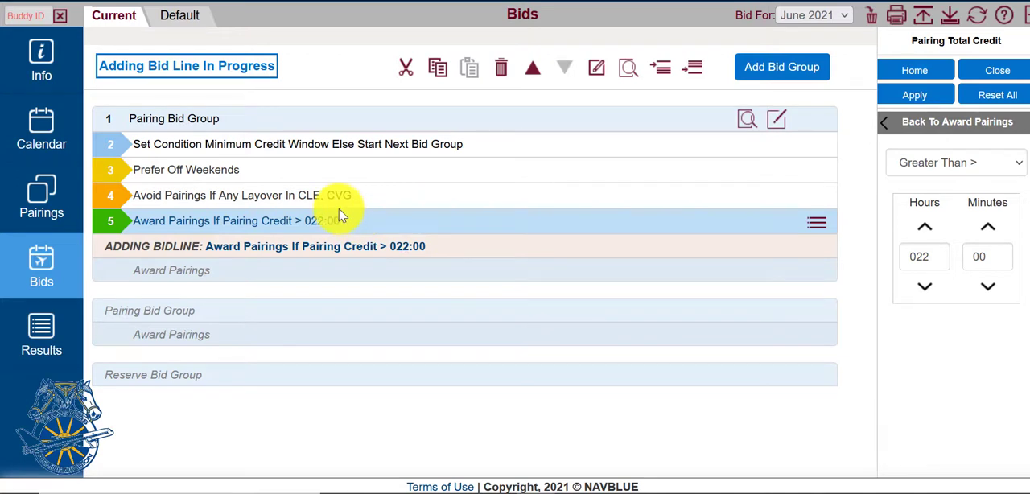
left_click(910, 124)
scroll(950, 366, "down", 5)
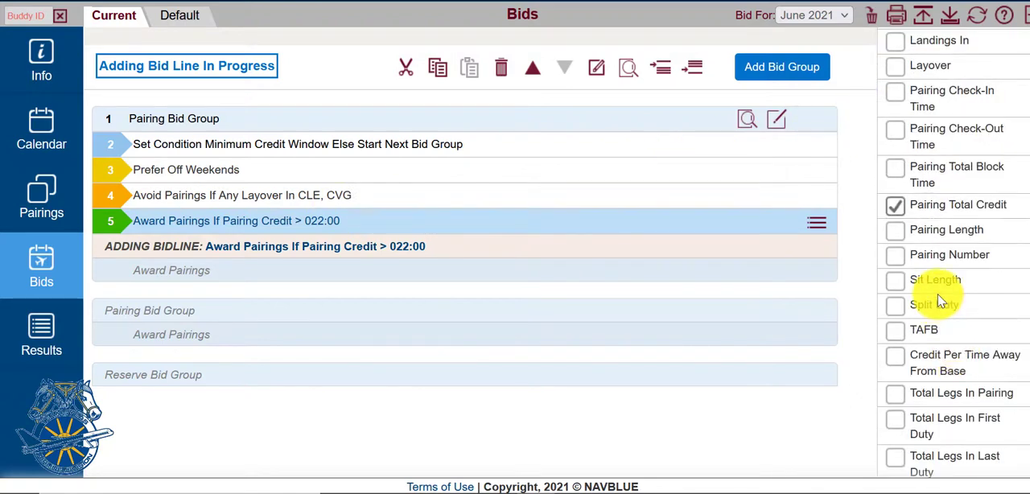
scroll(942, 300, "up", 5)
scroll(942, 300, "up", 2)
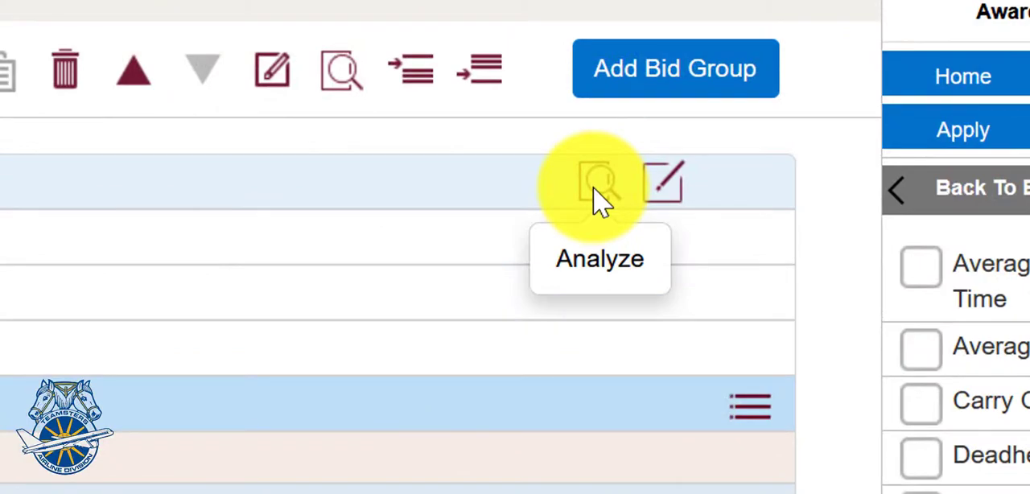
Step: Analyze the pairing bid group with its Award Pairings If Pairing Credit > 022:00 line excluded, and review the matching pairings
left_click(594, 191)
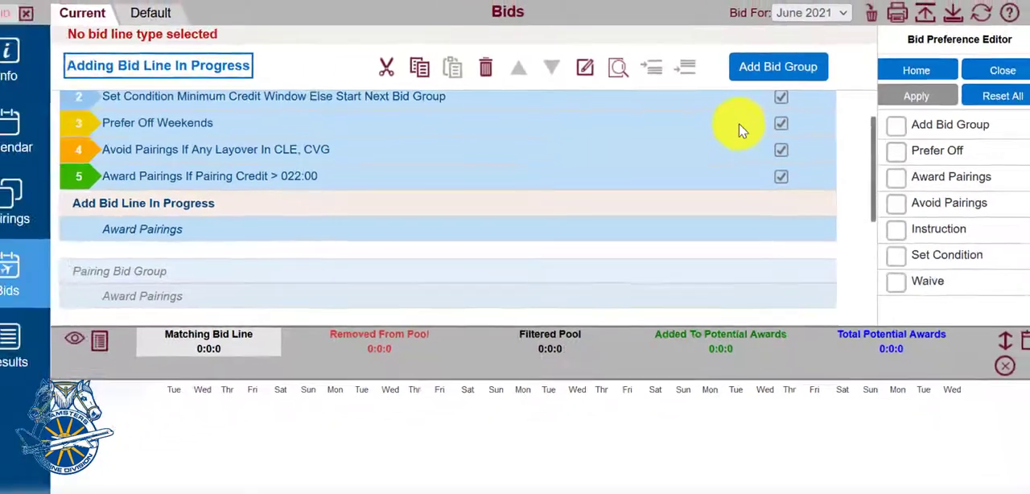
scroll(741, 127, "down", 2)
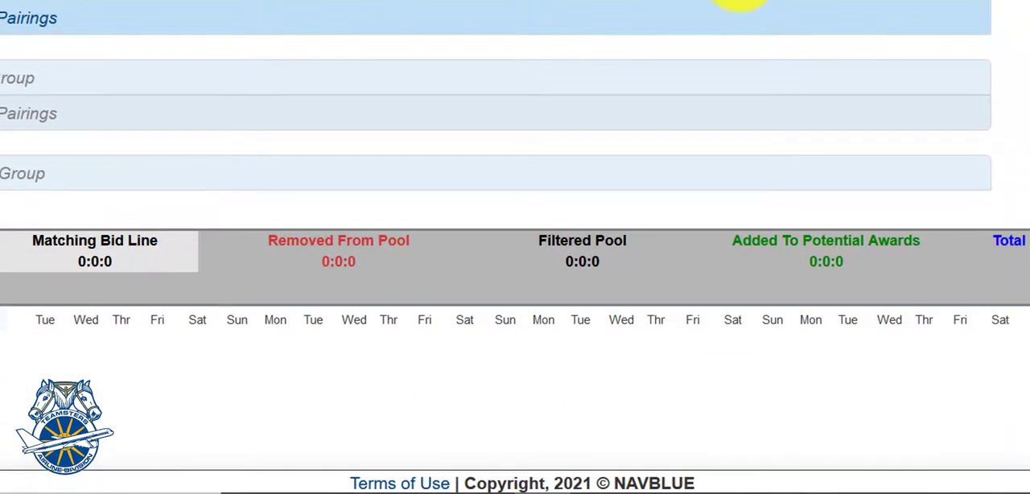
scroll(435, 73, "up", 2)
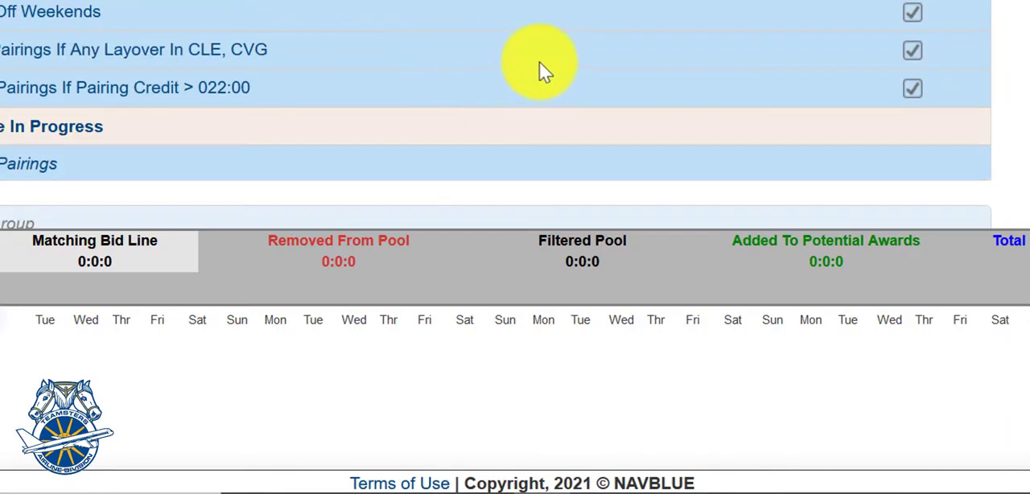
left_click(912, 89)
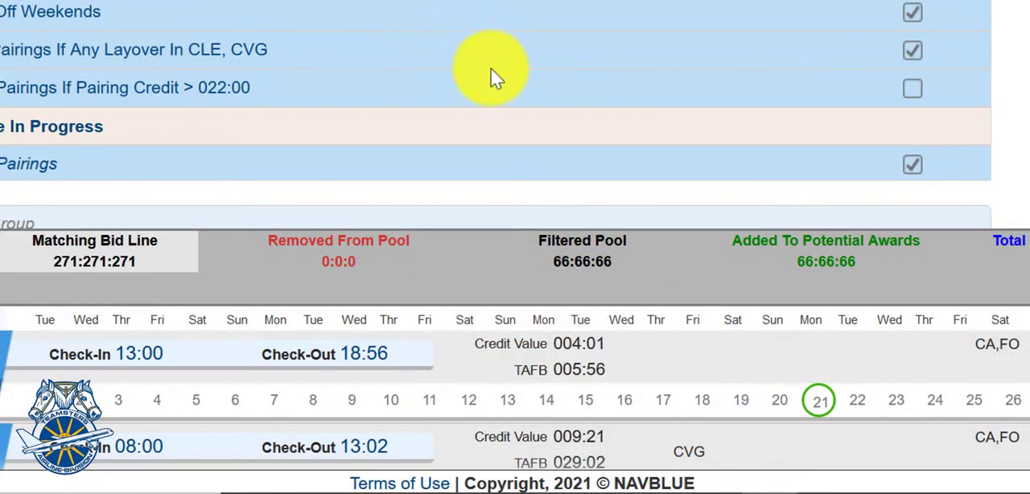
scroll(782, 354, "down", 1)
scroll(814, 372, "down", 1)
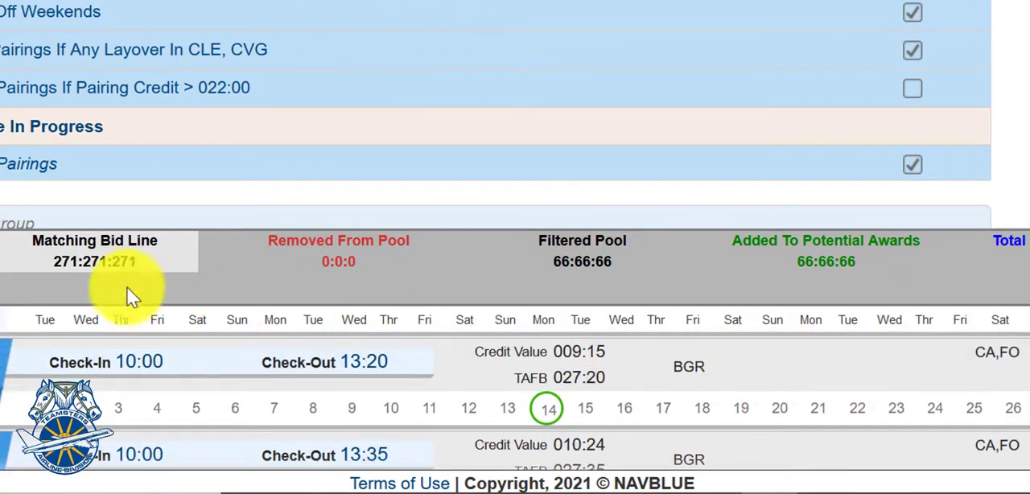
mouse_move(69, 280)
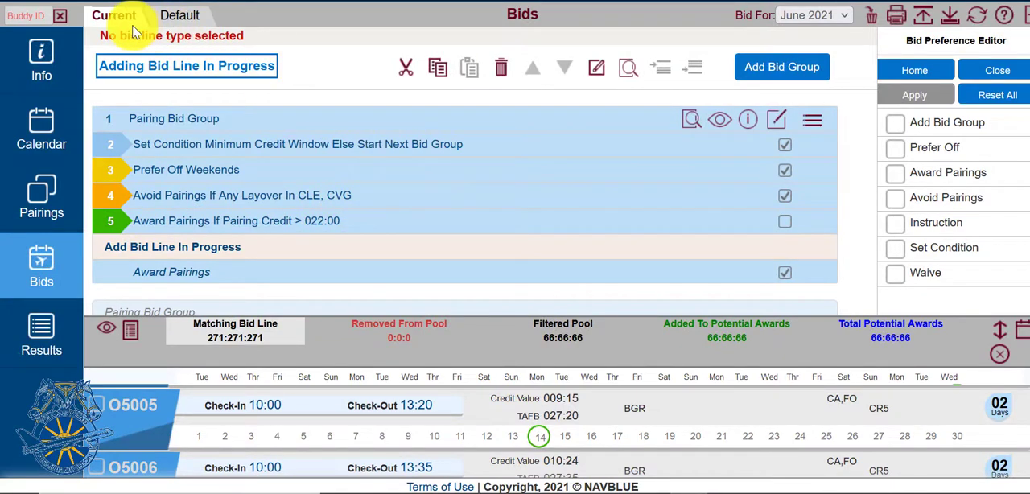
Step: Select the Award Pairings line with pairing credit above 22 hours and close the analysis results
left_click(462, 225)
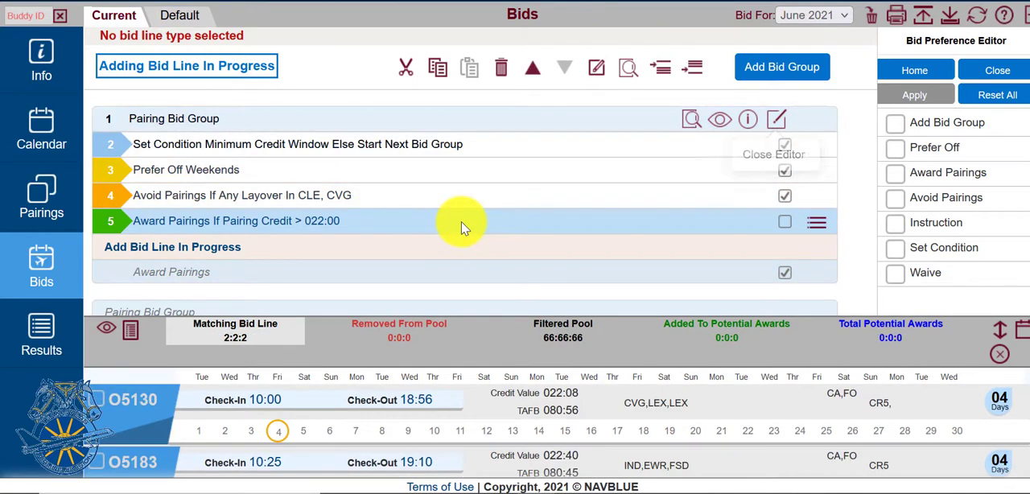
left_click(817, 225)
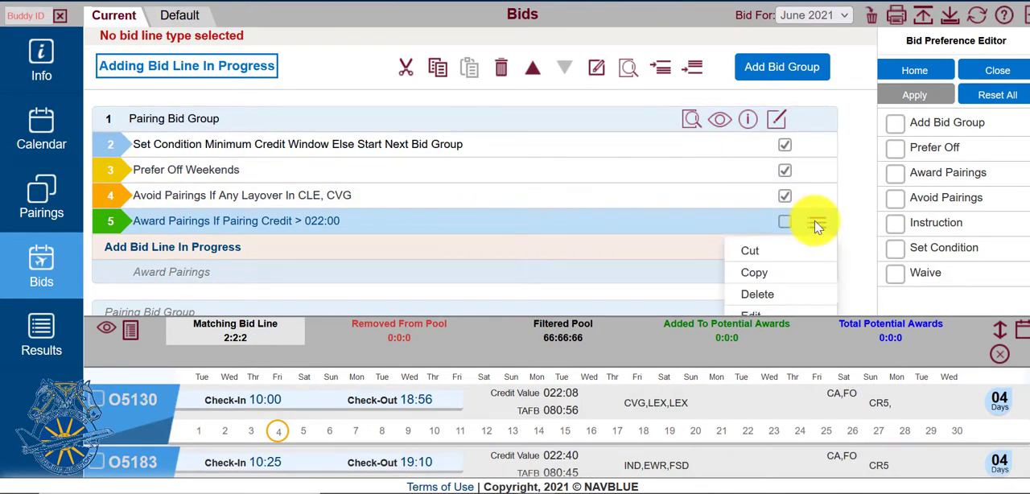
left_click(770, 309)
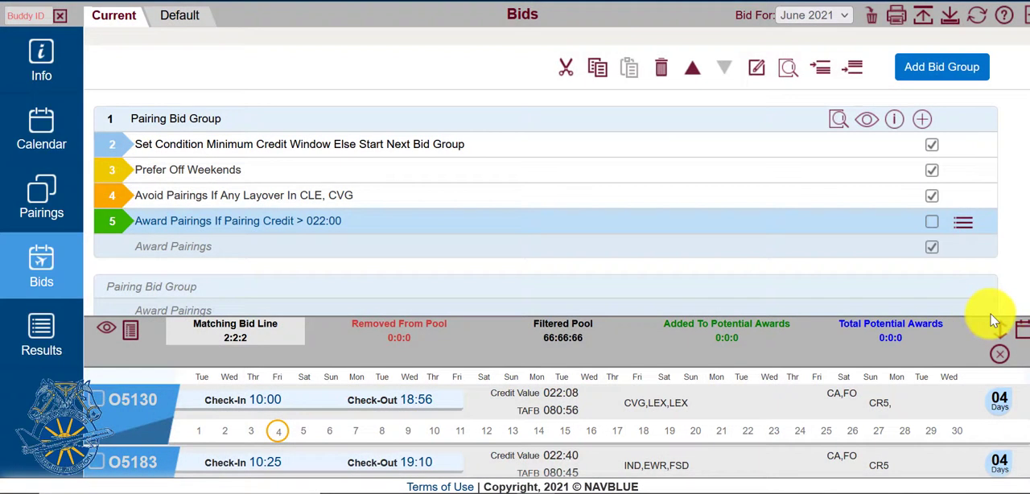
left_click(997, 351)
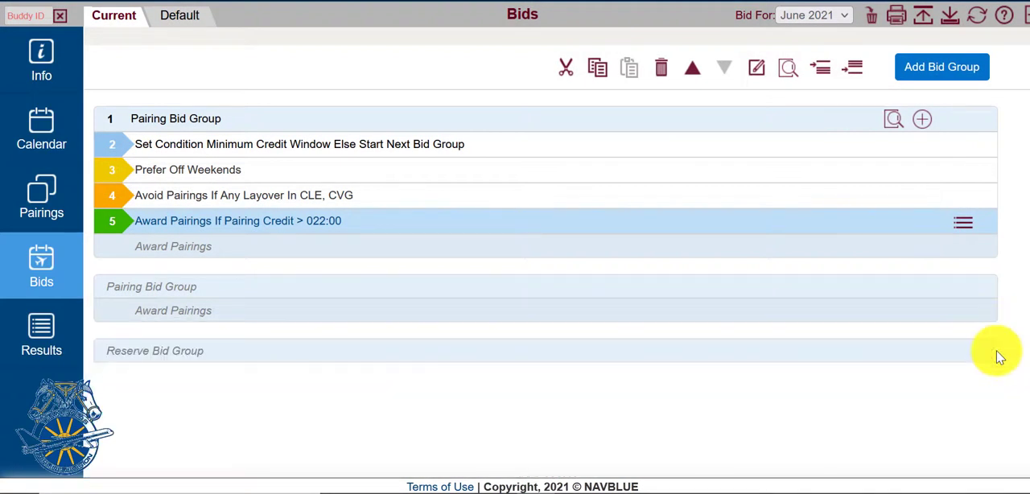
Step: Edit the award line's Pairing Total Credit condition to Greater Than 19 hours and apply the change
left_click(963, 224)
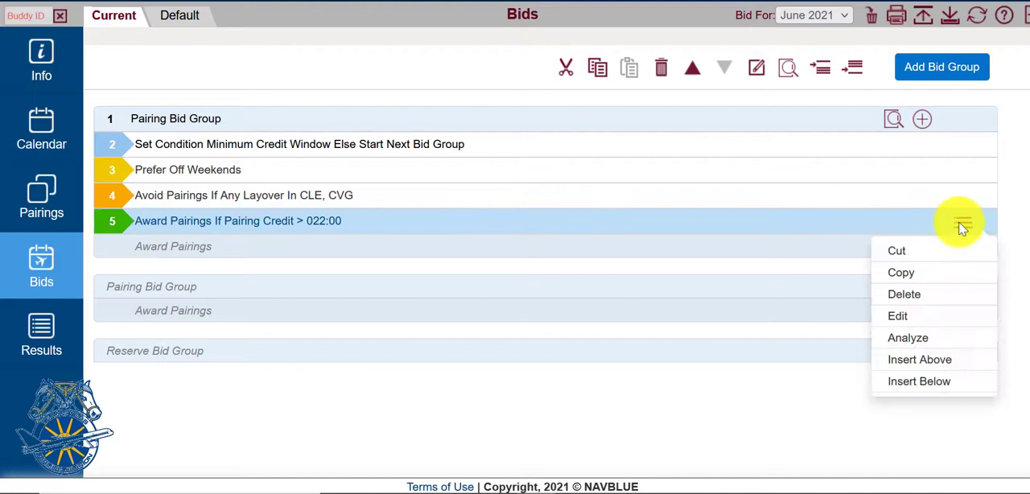
left_click(929, 321)
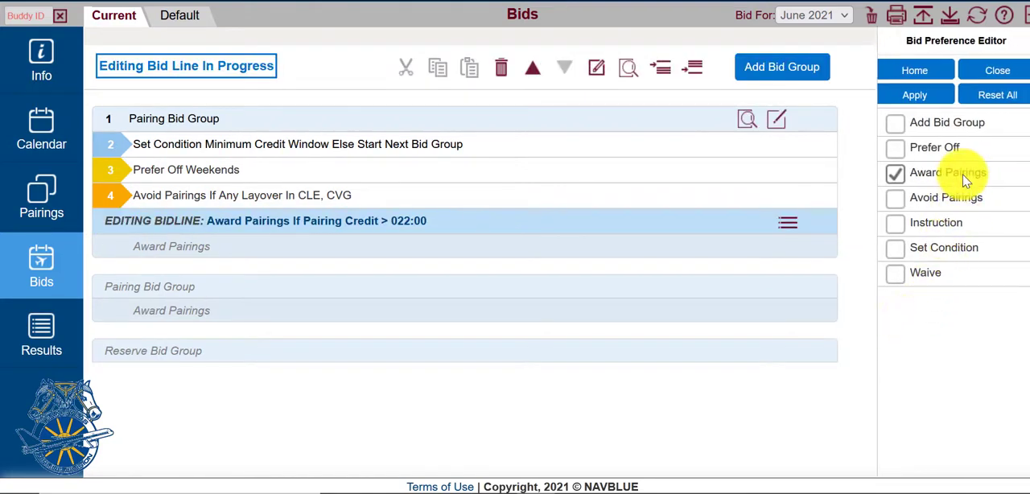
left_click(966, 181)
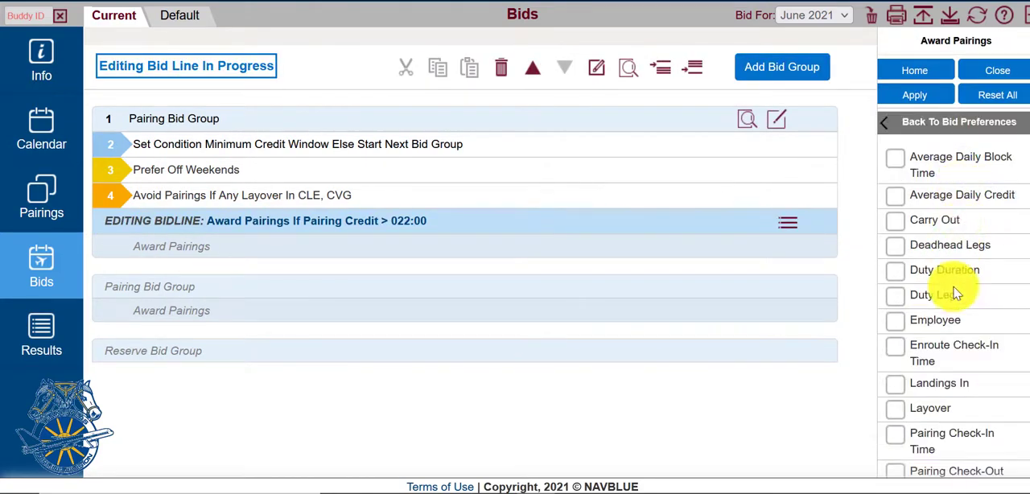
scroll(957, 285, "down", 3)
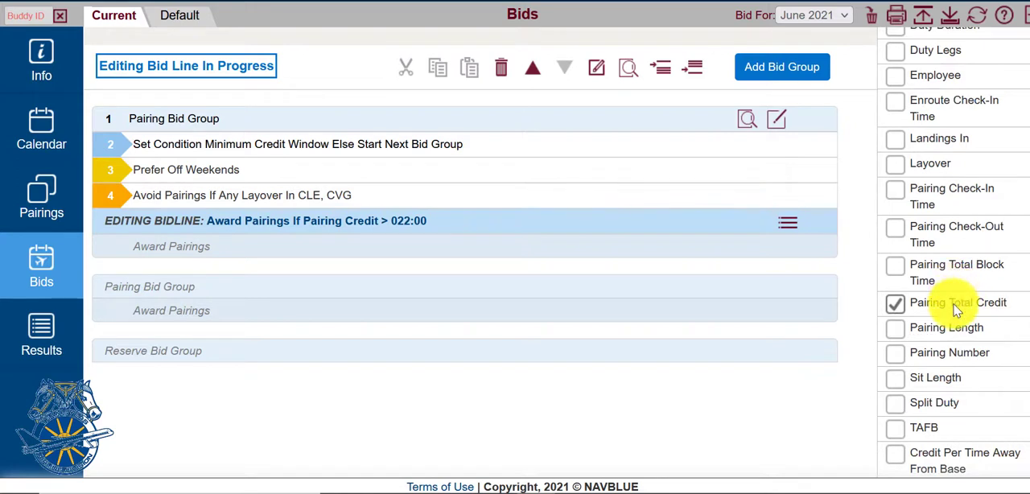
left_click(958, 302)
left_click(928, 288)
left_click(928, 289)
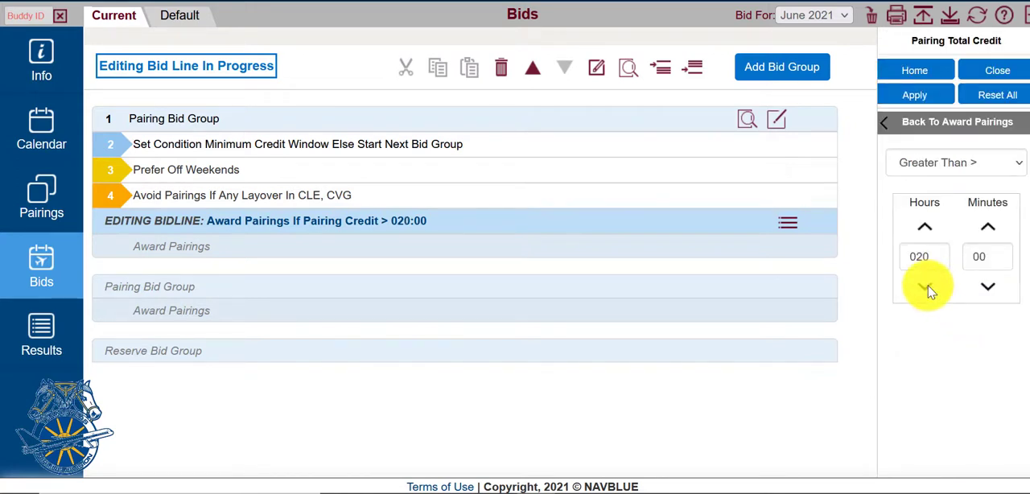
left_click(927, 288)
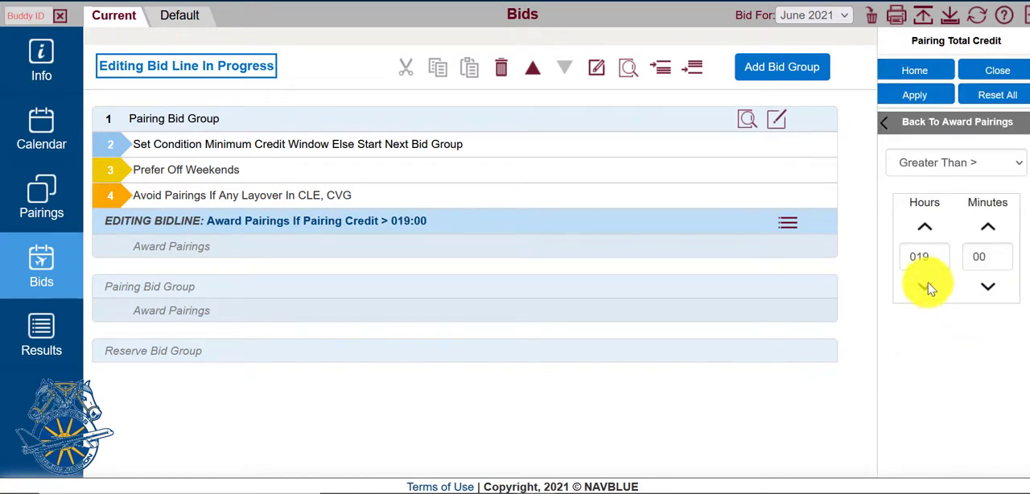
left_click(927, 98)
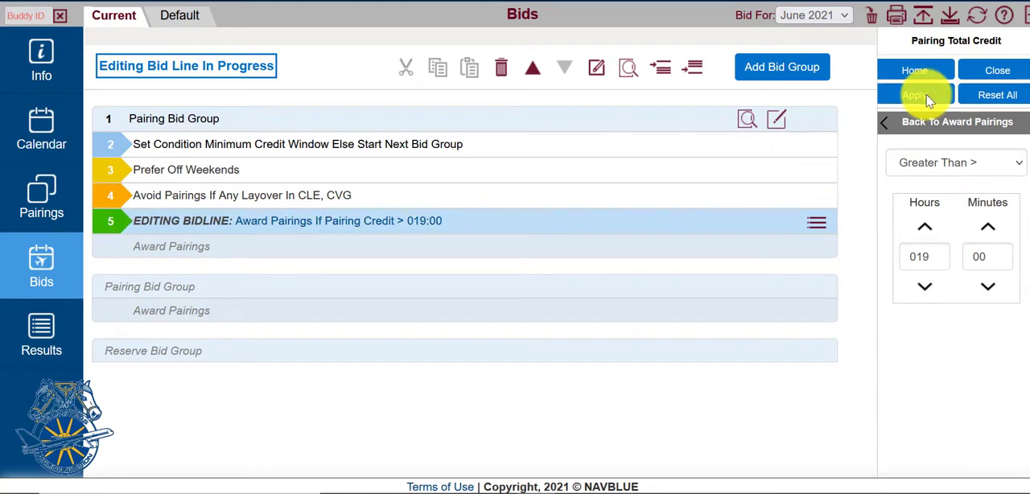
Step: Analyze the pairing bid group with the edited award line and inspect the Added To Potential Awards breakdown
left_click(745, 120)
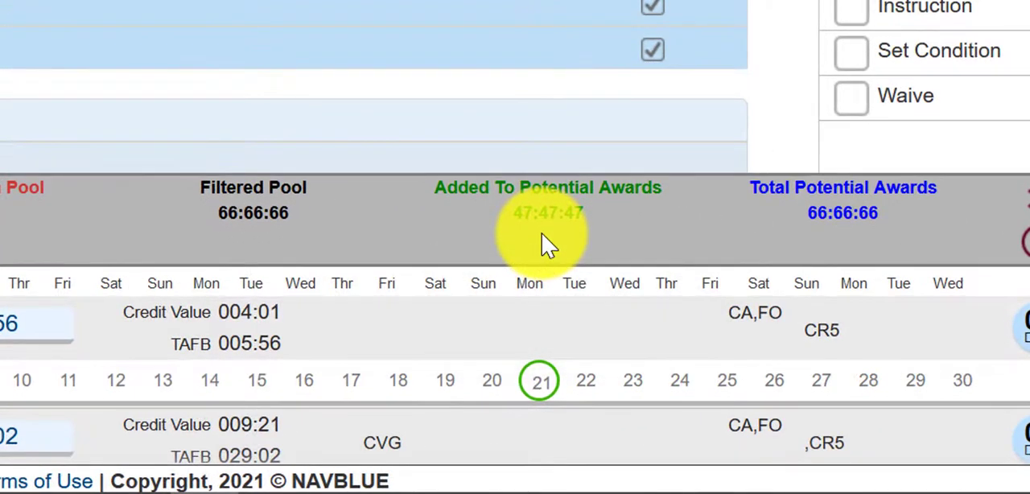
mouse_move(543, 232)
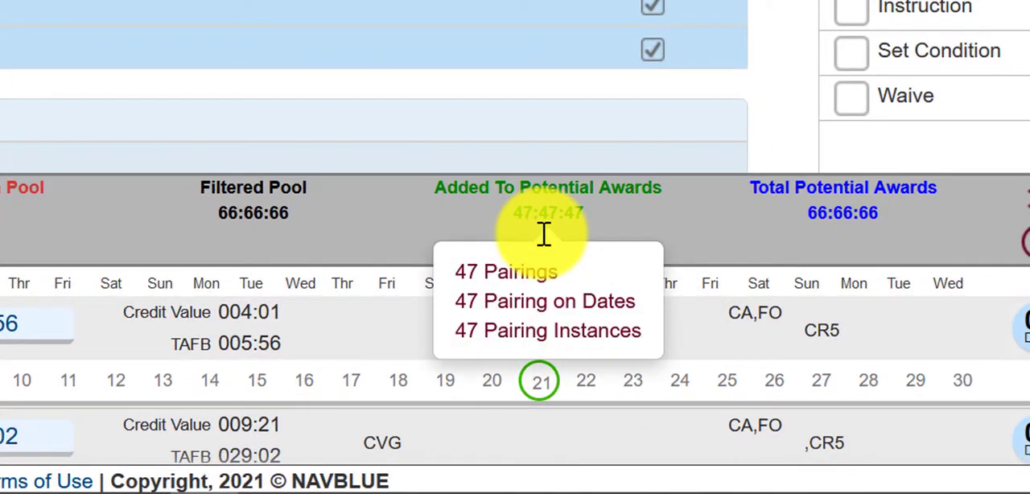